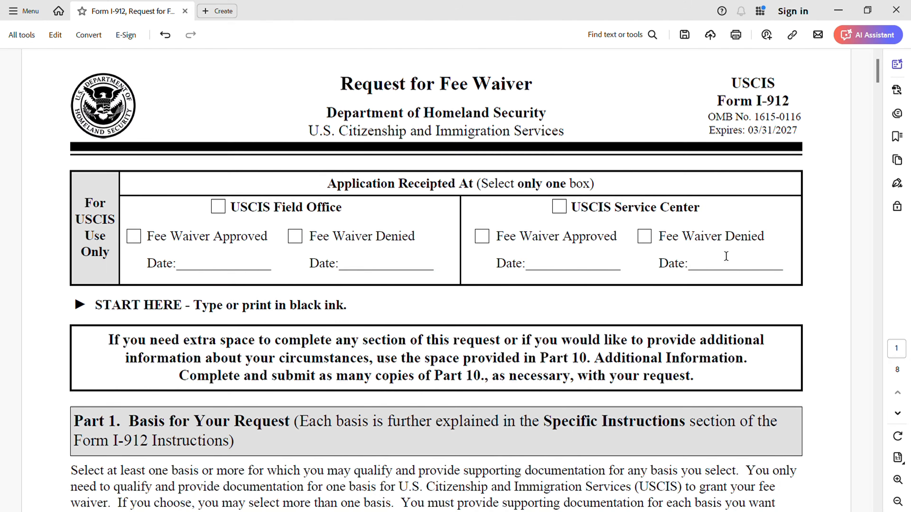
Step: Scroll through the currently open I-912 document
scroll(629, 258, down, 3)
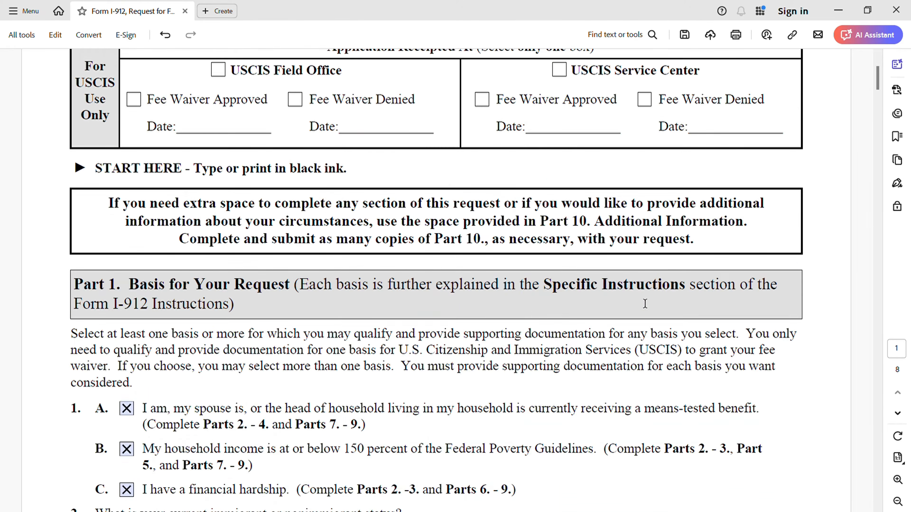
scroll(645, 302, down, 12)
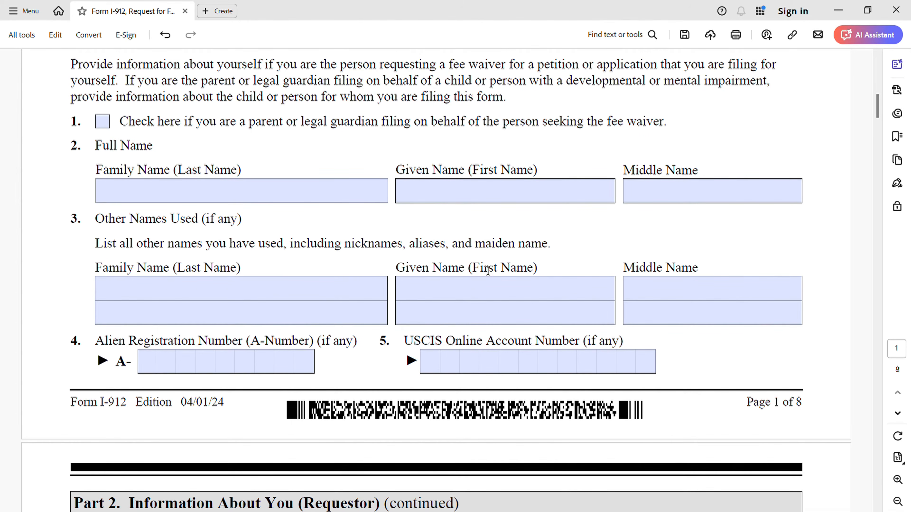
scroll(490, 269, up, 10)
scroll(498, 268, up, 3)
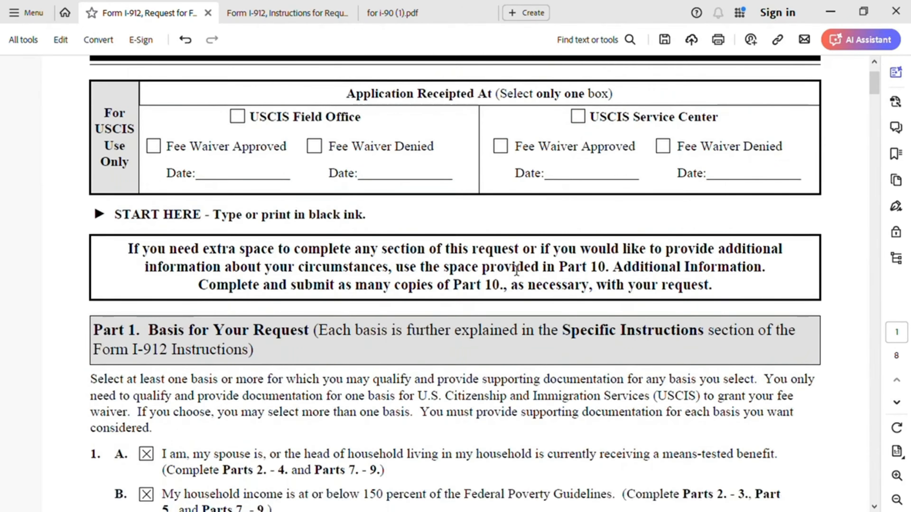
scroll(514, 280, down, 5)
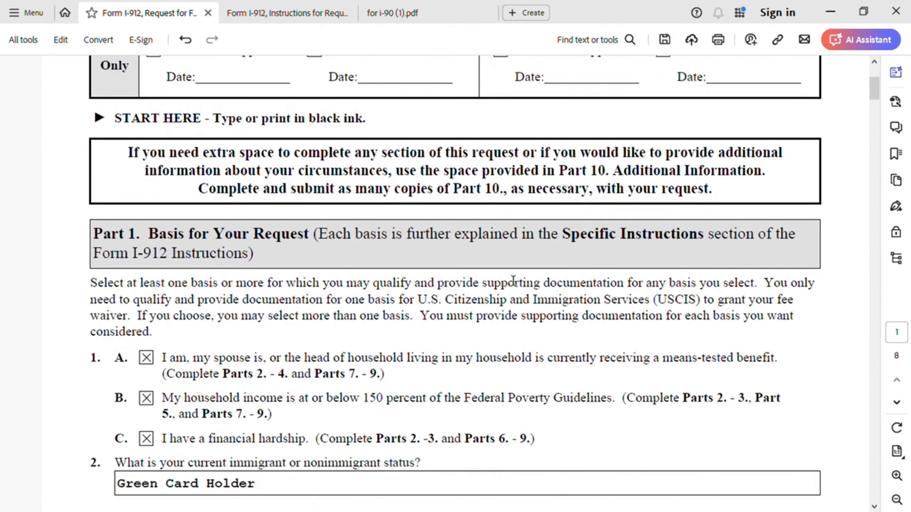
scroll(514, 283, down, 1)
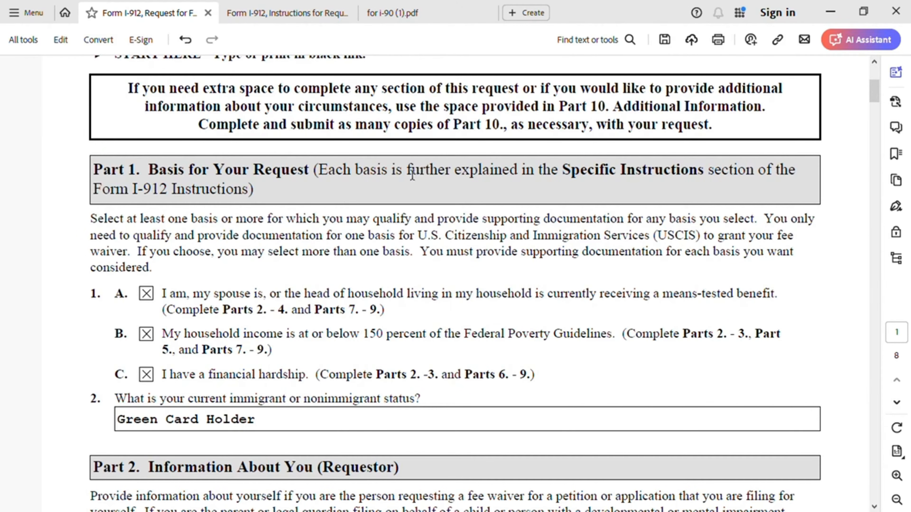
Step: Bring up the Form I-912 Instructions at the Forms Eligible for Fee Waiver list, including Form I-90
click(286, 13)
scroll(371, 146, up, 3)
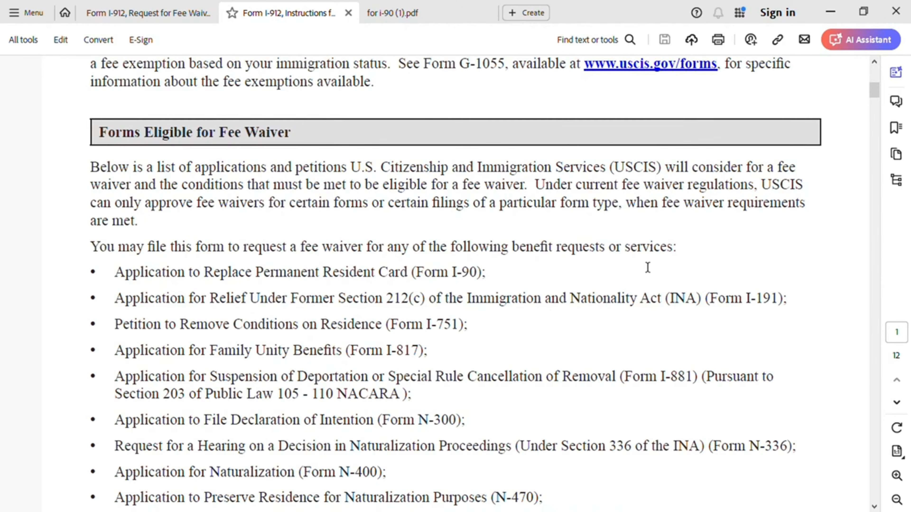
scroll(649, 269, down, 1)
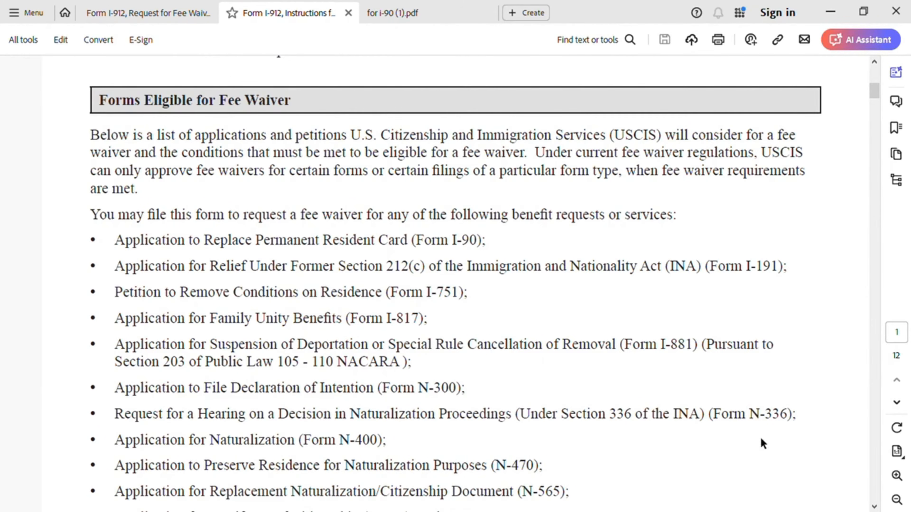
scroll(682, 405, down, 2)
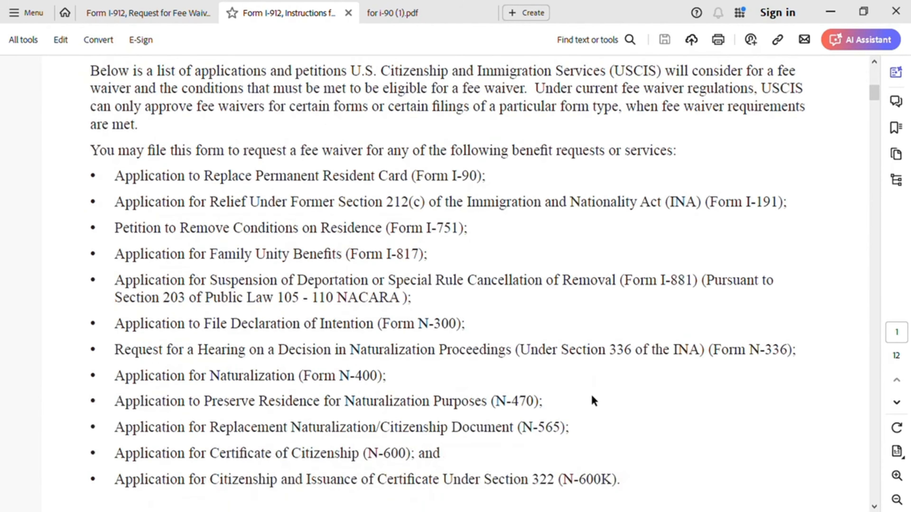
scroll(586, 442, down, 2)
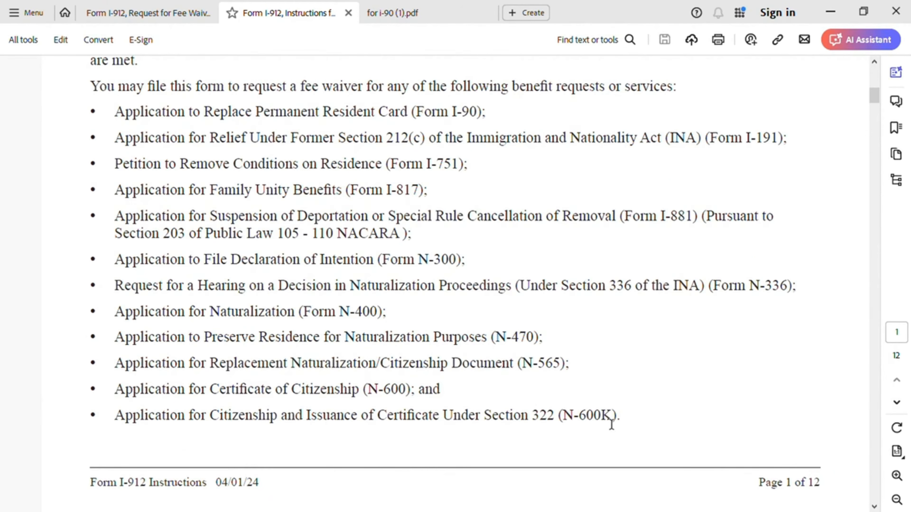
scroll(620, 413, up, 1)
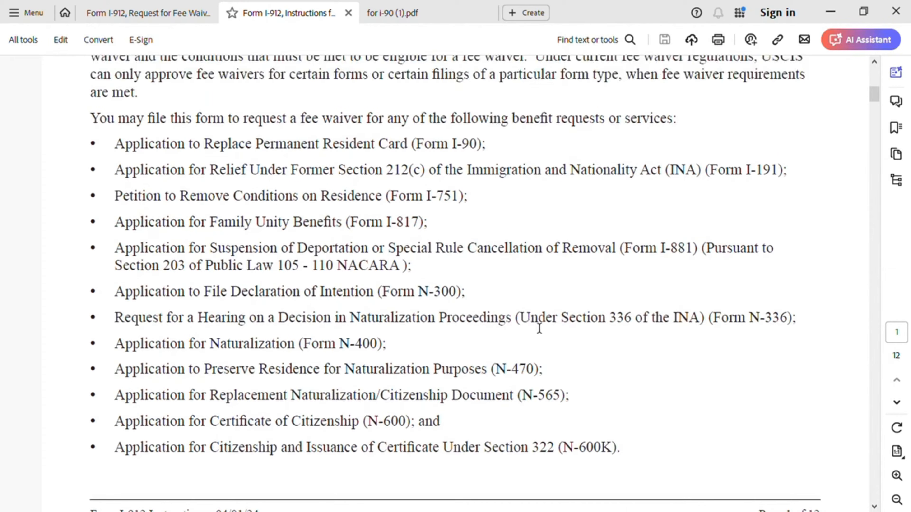
scroll(560, 316, up, 2)
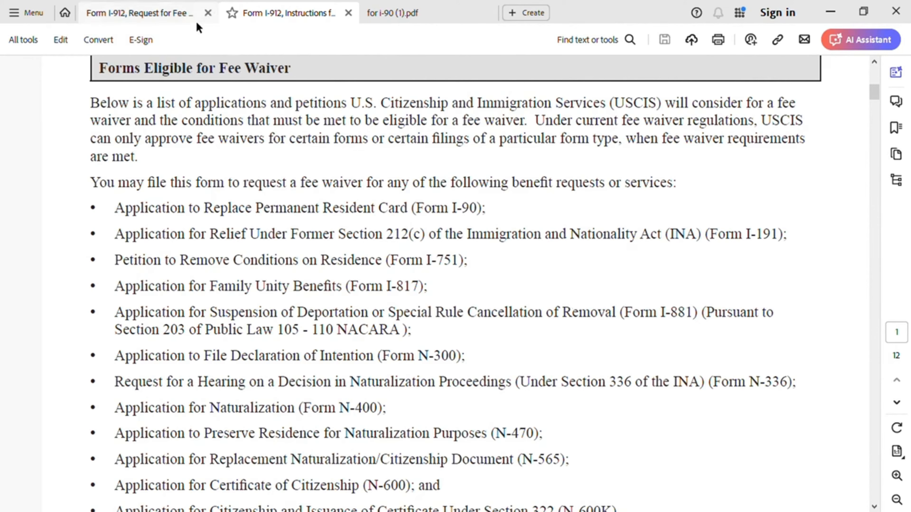
Step: Return to the I-912 request at Part 1, showing three checked bases and Green Card Holder status
click(185, 19)
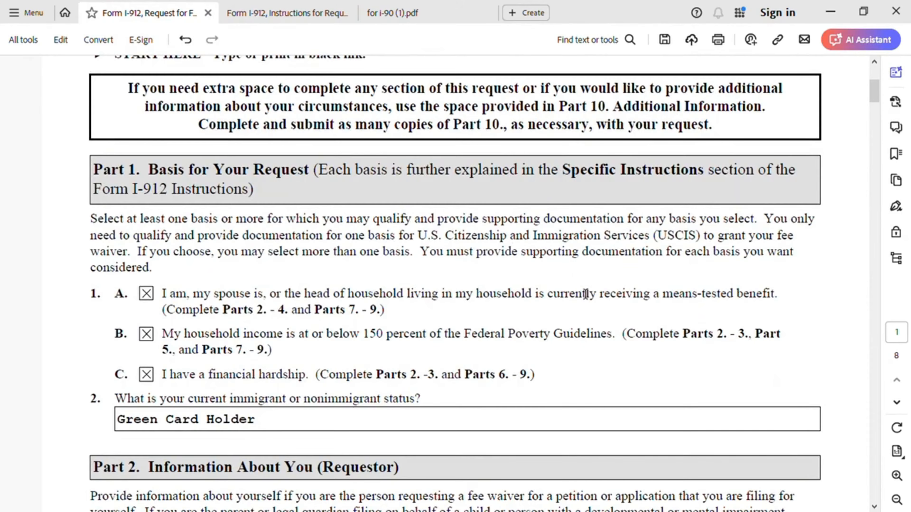
scroll(587, 294, down, 1)
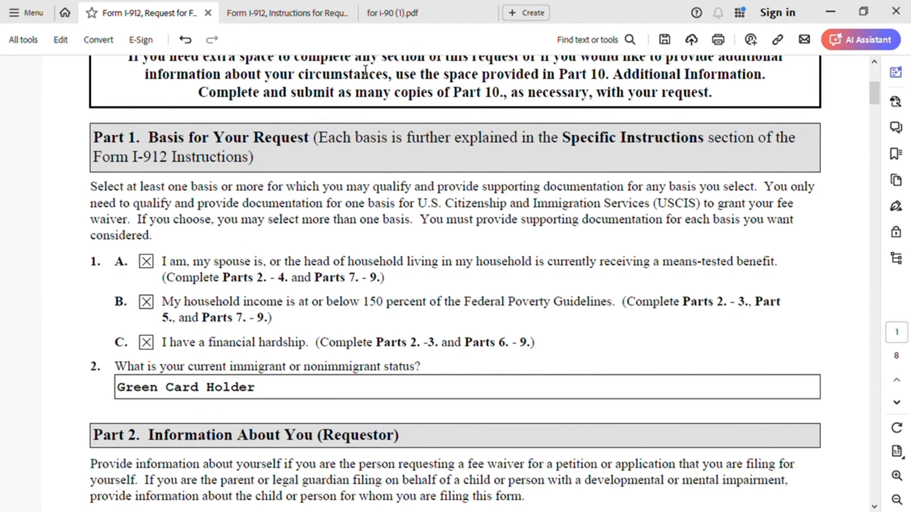
Step: Open the 'for i-90 (1).pdf' filing notes from the Instructions document
click(287, 13)
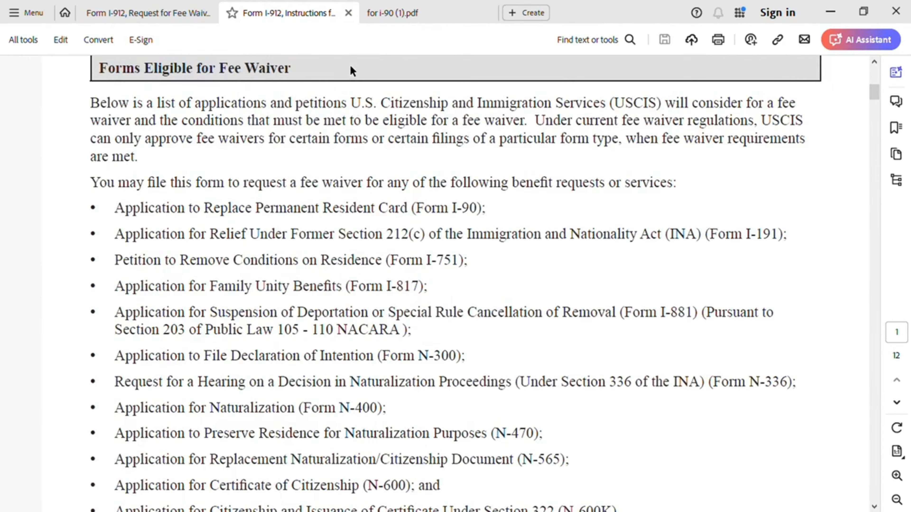
click(406, 12)
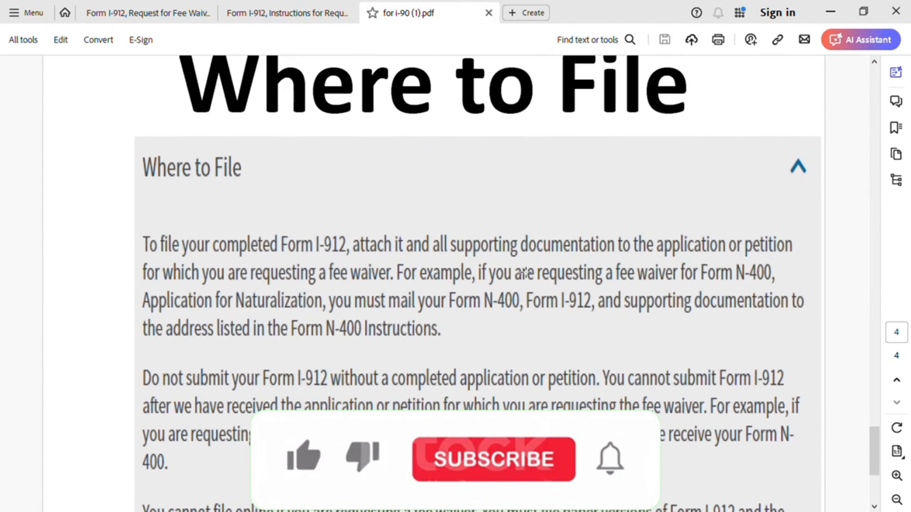
scroll(525, 273, up, 15)
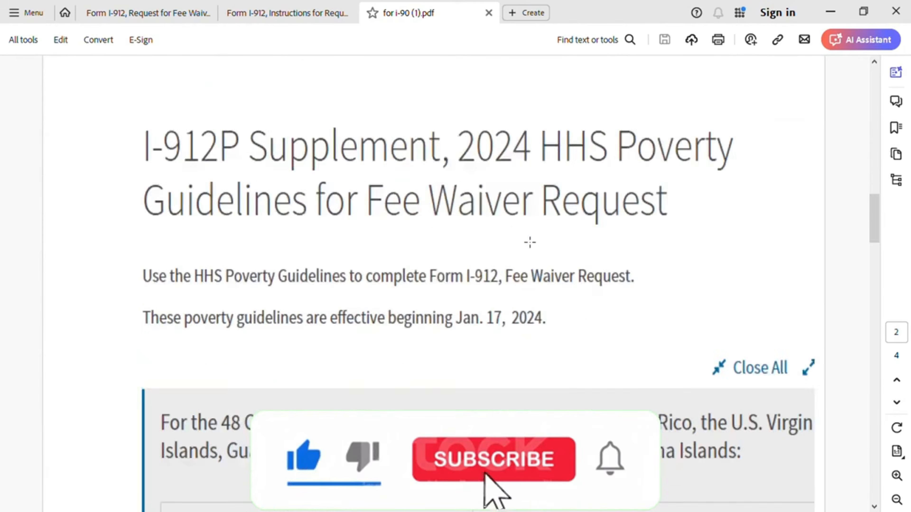
scroll(530, 242, up, 10)
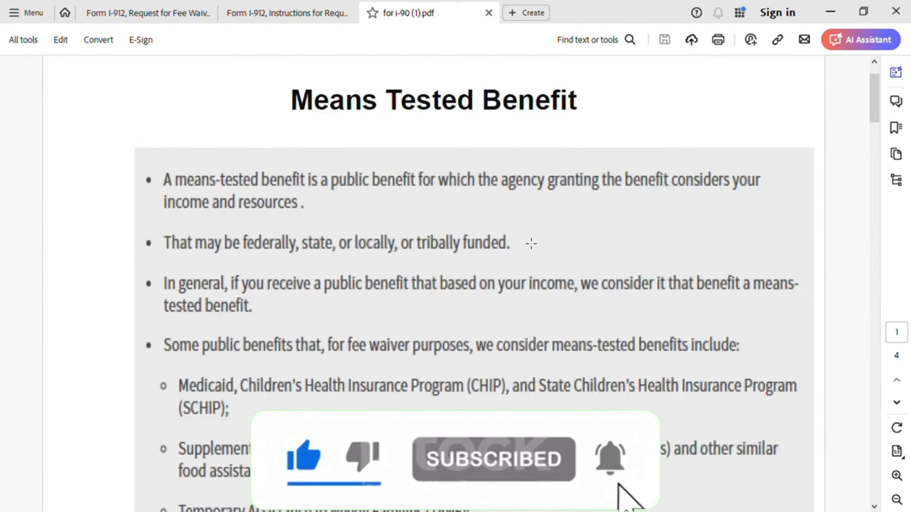
Step: Scroll the notes to the Means Tested Benefit page listing qualifying public benefits
scroll(523, 325, down, 2)
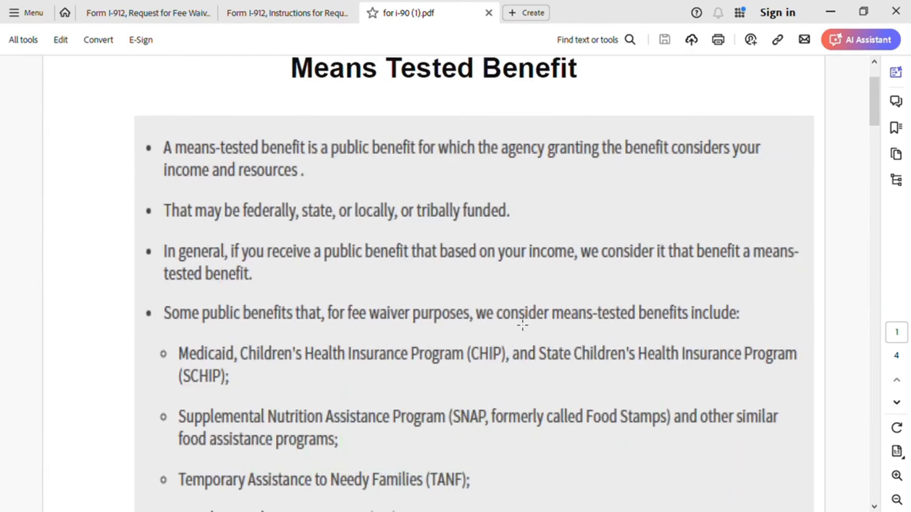
scroll(523, 325, down, 2)
scroll(523, 325, down, 2)
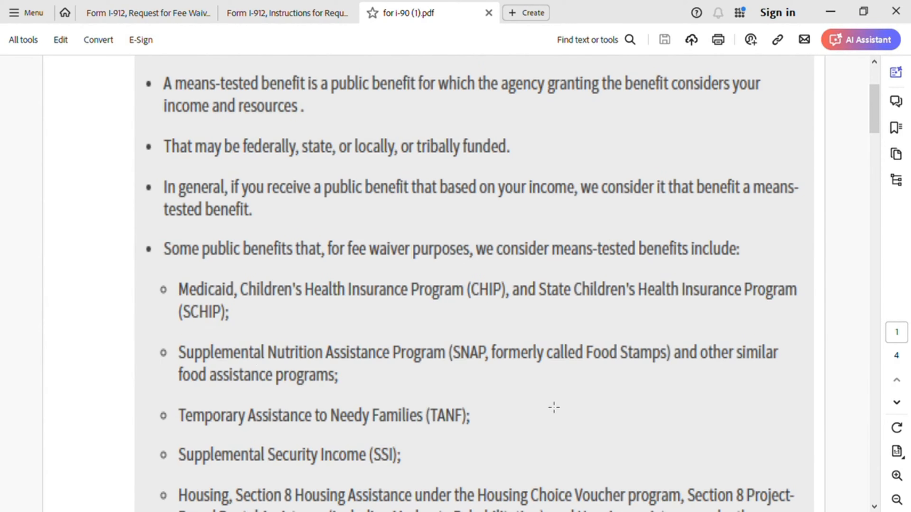
scroll(516, 415, down, 2)
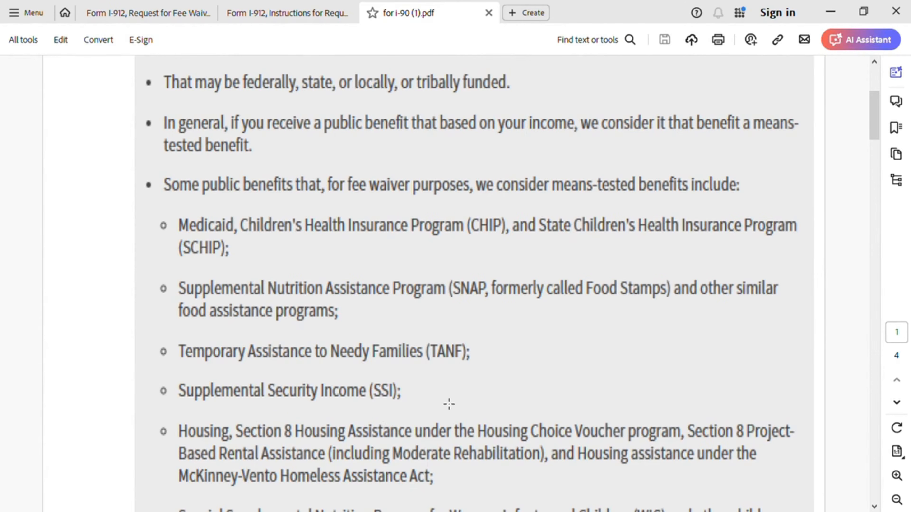
scroll(448, 404, down, 1)
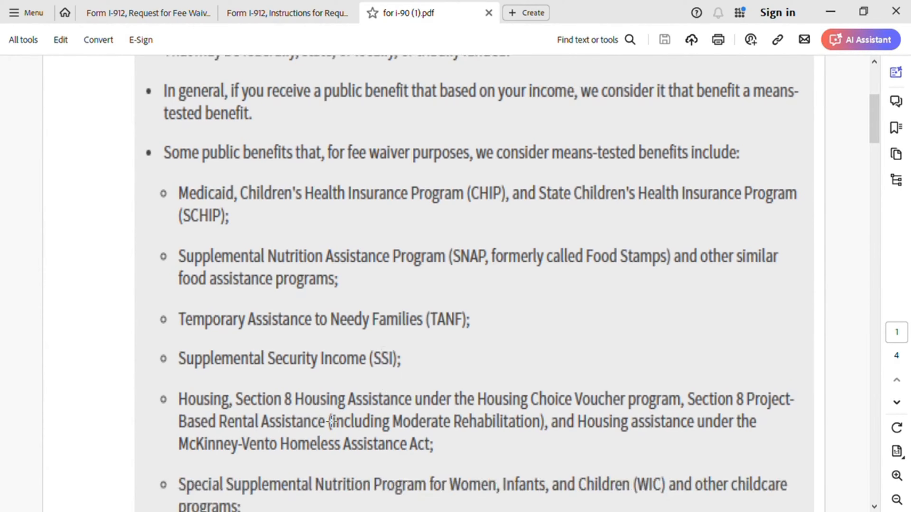
scroll(448, 418, down, 1)
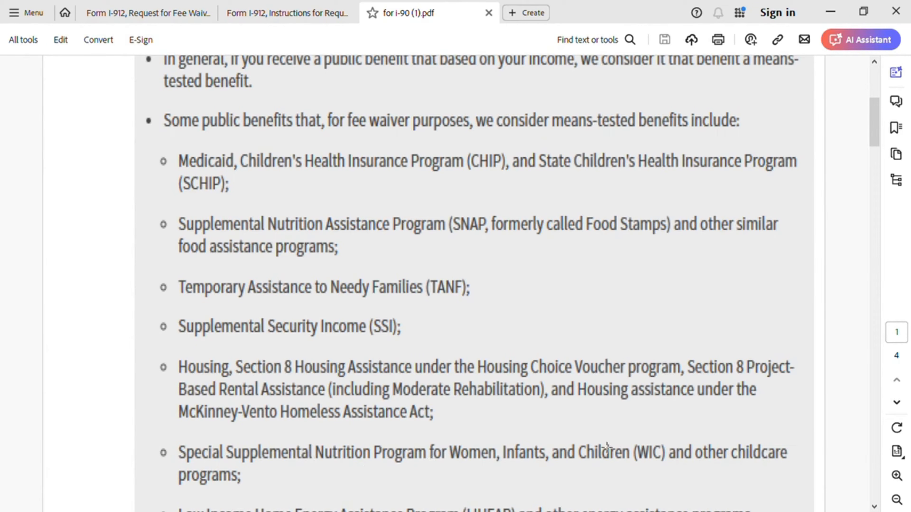
scroll(646, 435, down, 3)
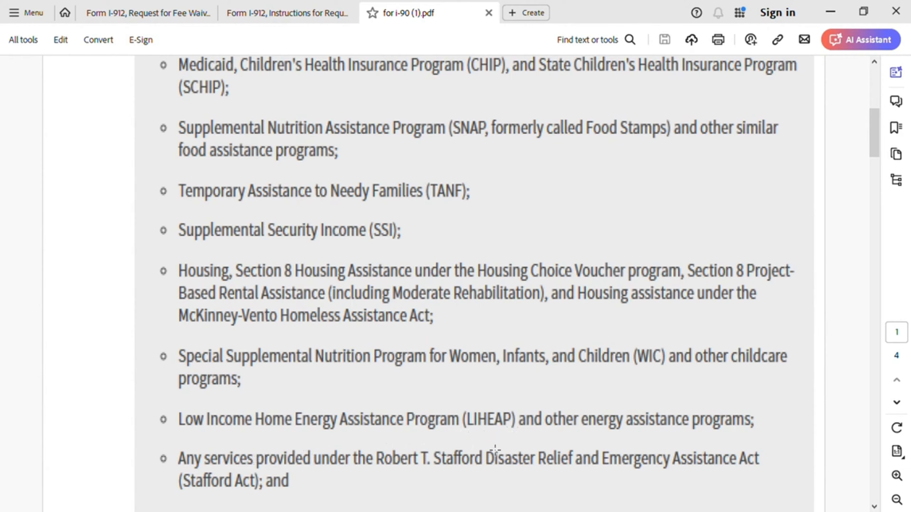
scroll(495, 442, down, 2)
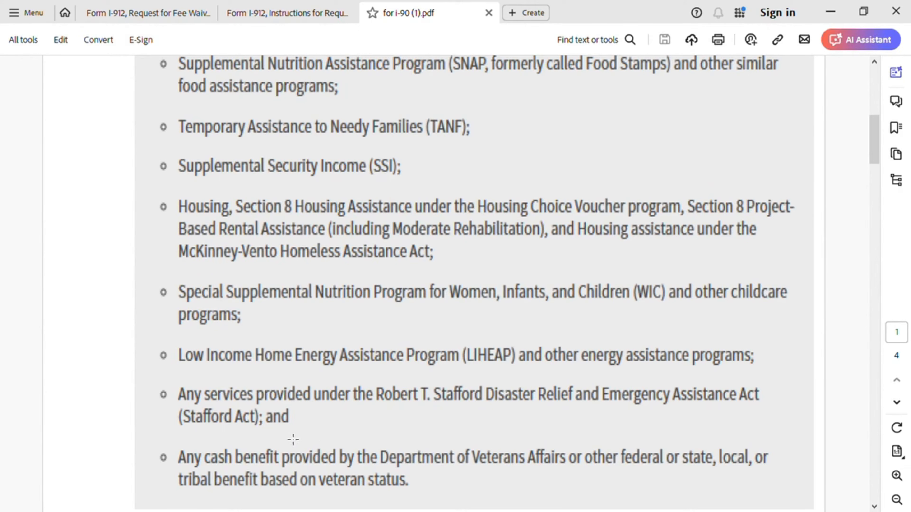
scroll(293, 439, down, 3)
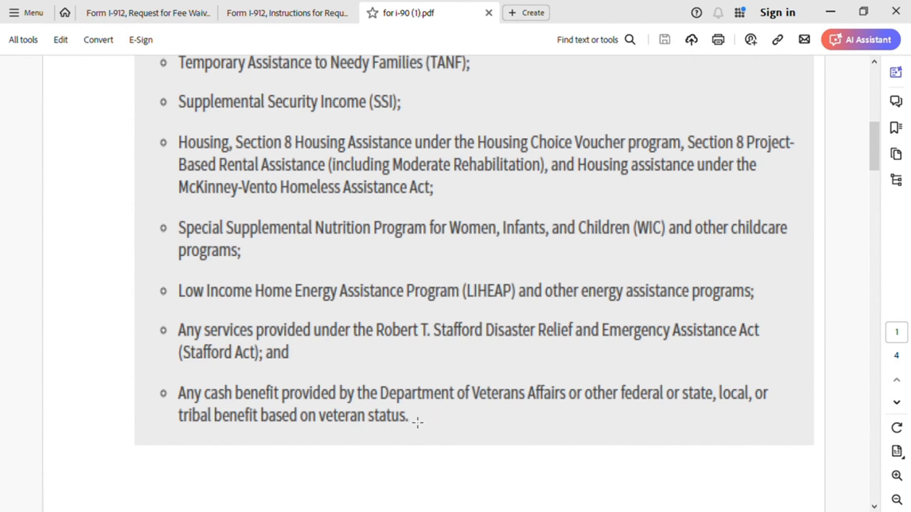
scroll(418, 423, up, 4)
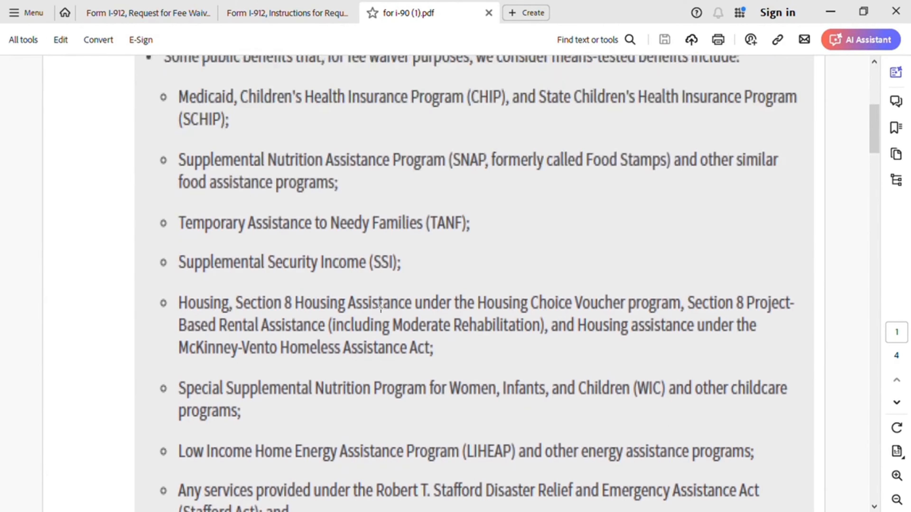
scroll(375, 387, up, 8)
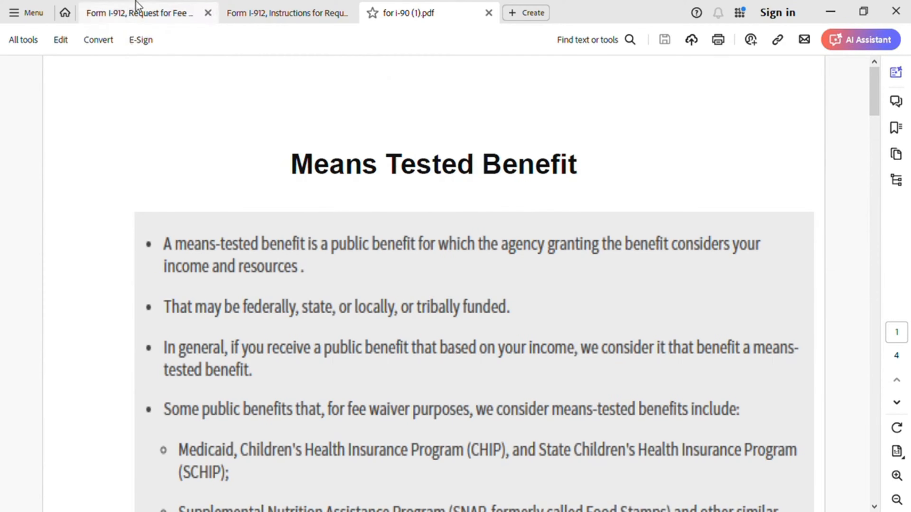
Step: Glance at the I-912 request's Part 1, then return to the Instructions' eligible forms list
click(137, 20)
scroll(346, 316, down, 1)
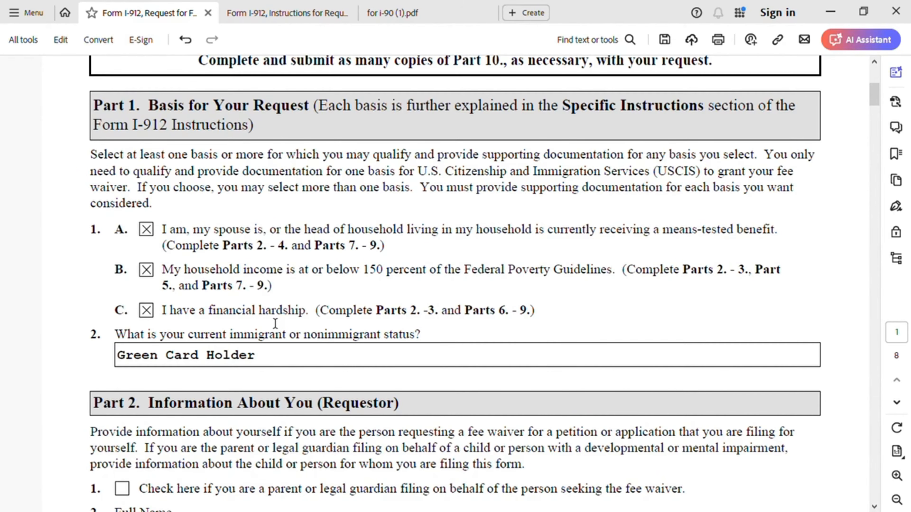
click(274, 16)
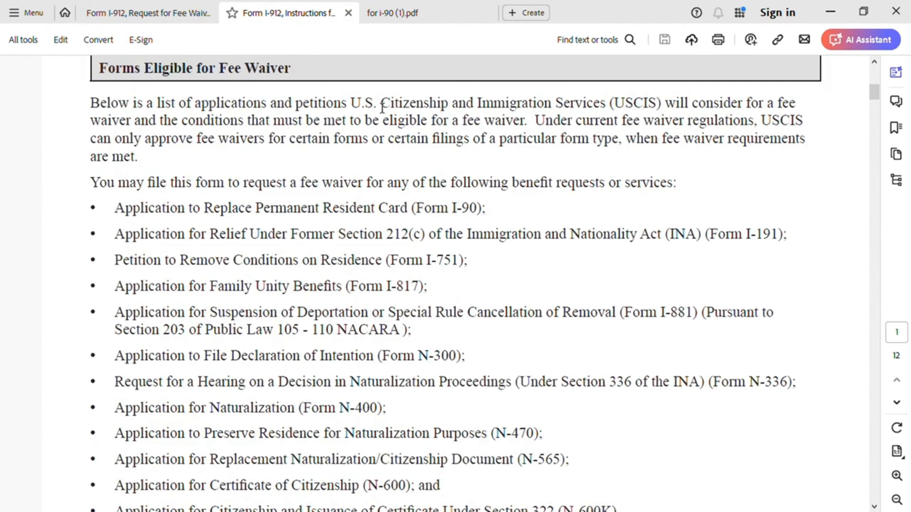
Step: View the 150% HHS Poverty Guidelines table by household size in 'for i-90 (1).pdf'
click(408, 13)
scroll(530, 248, down, 5)
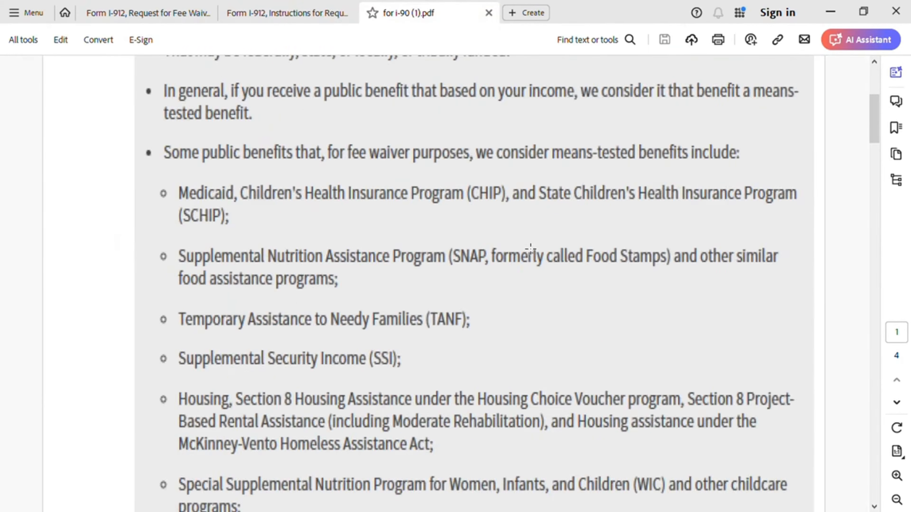
scroll(530, 248, down, 15)
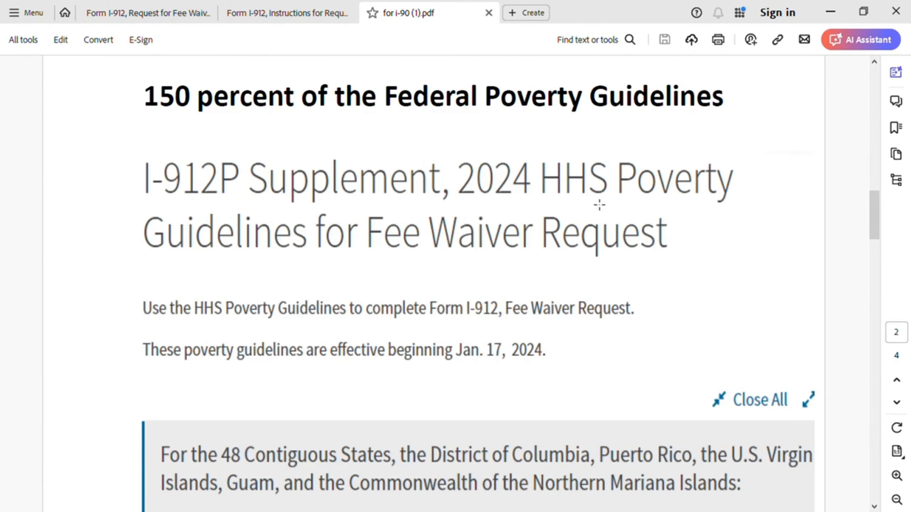
scroll(575, 276, down, 3)
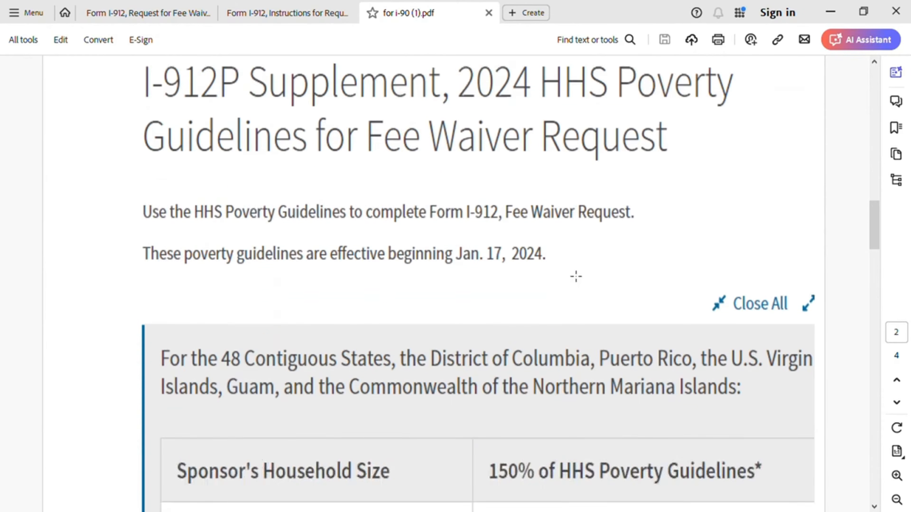
scroll(576, 277, down, 8)
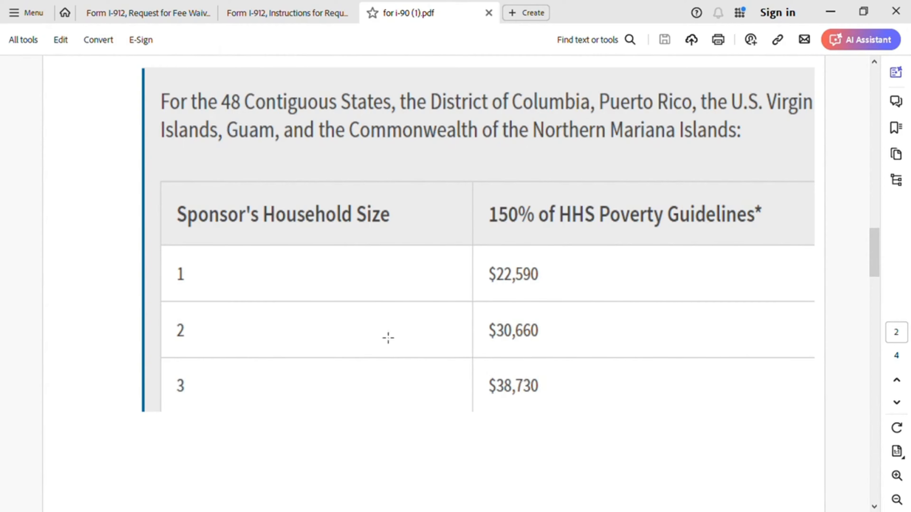
click(158, 14)
Step: Scroll from Part 1 into Part 2 to check the full name, with middle name N/A
scroll(569, 343, down, 2)
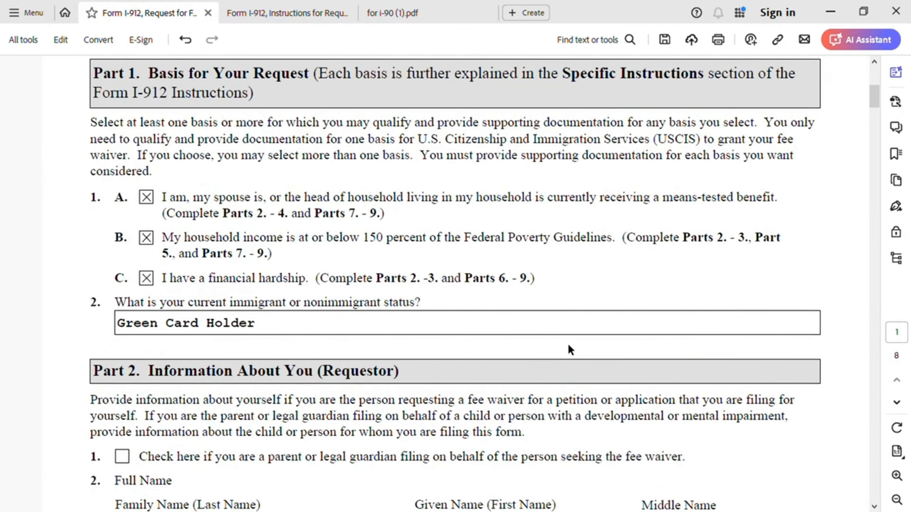
scroll(568, 344, down, 1)
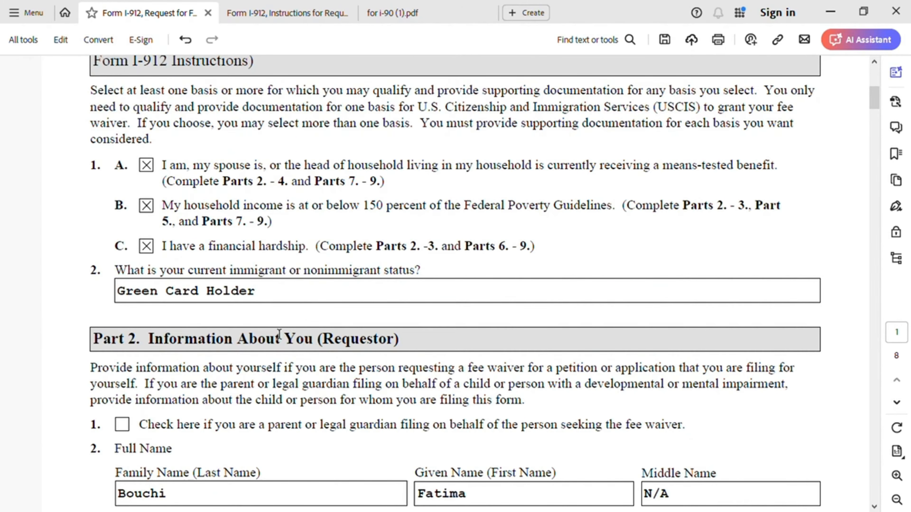
scroll(279, 335, down, 5)
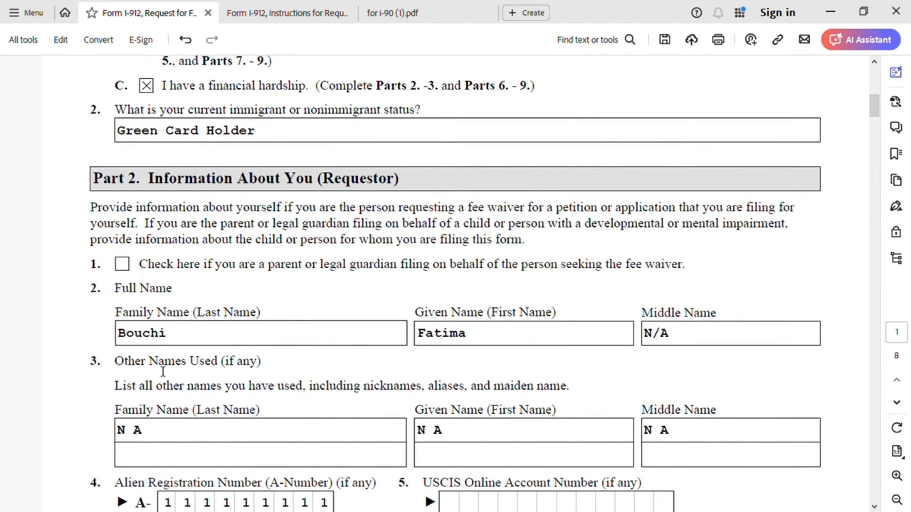
scroll(239, 377, down, 1)
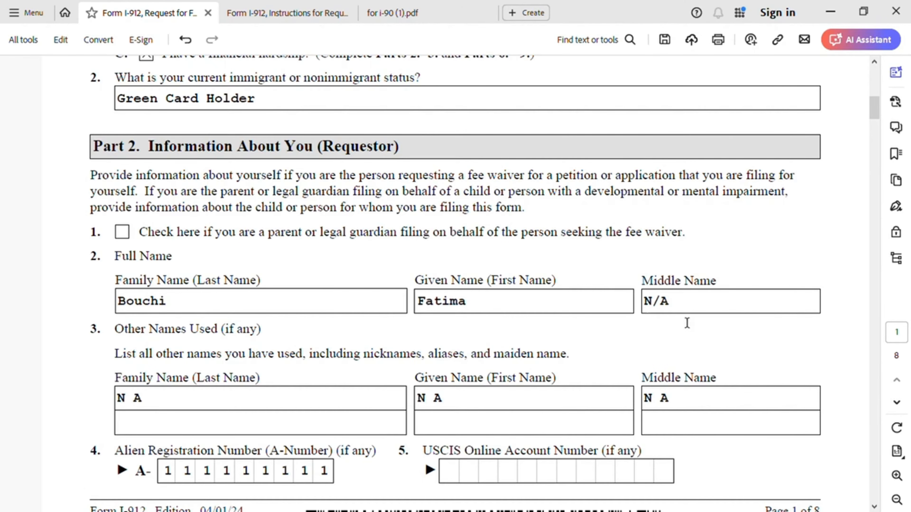
scroll(462, 351, down, 5)
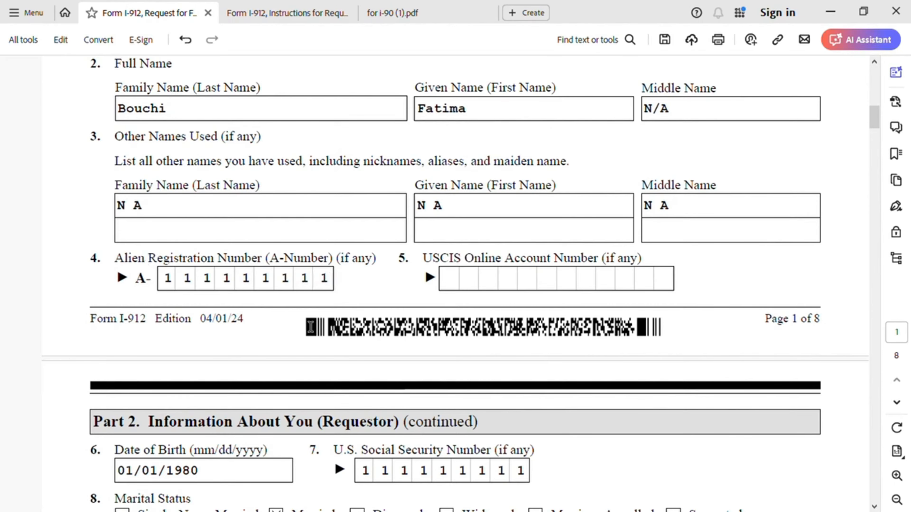
click(423, 11)
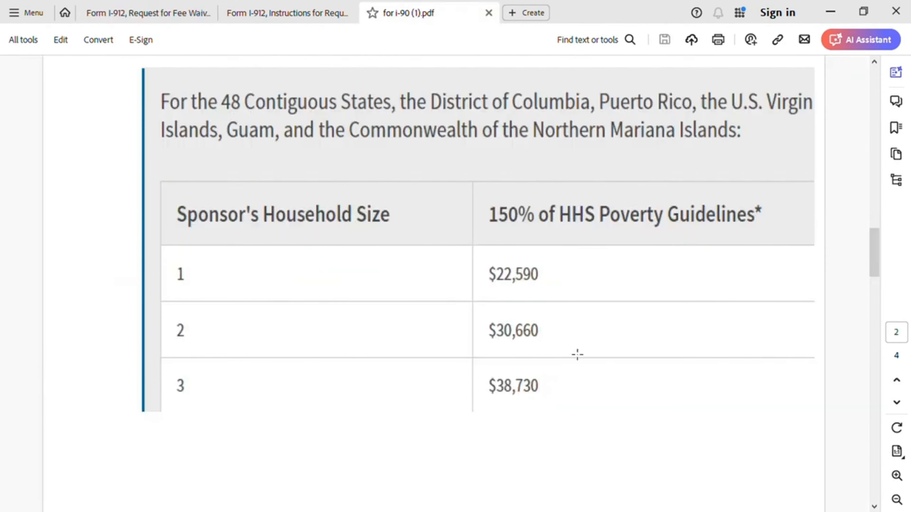
scroll(577, 355, down, 1)
scroll(577, 354, up, 3)
scroll(577, 354, down, 10)
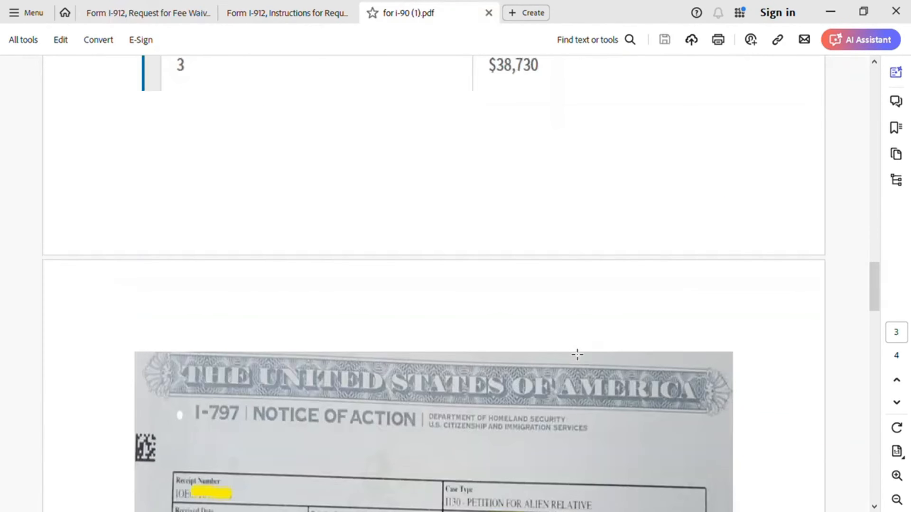
scroll(577, 355, down, 1)
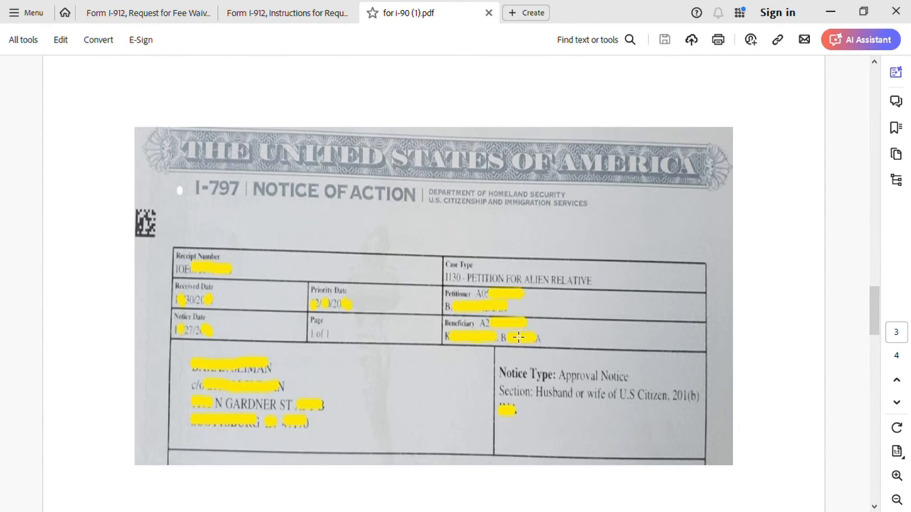
click(172, 12)
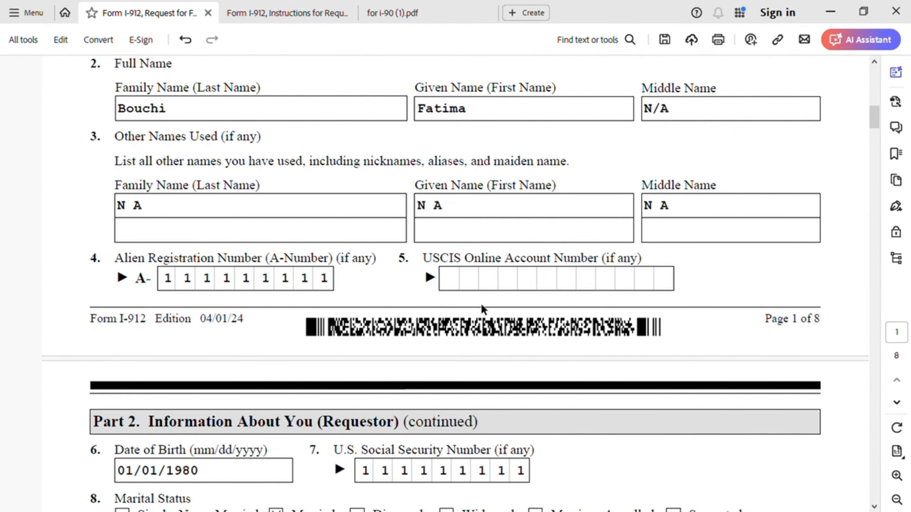
scroll(453, 355, down, 1)
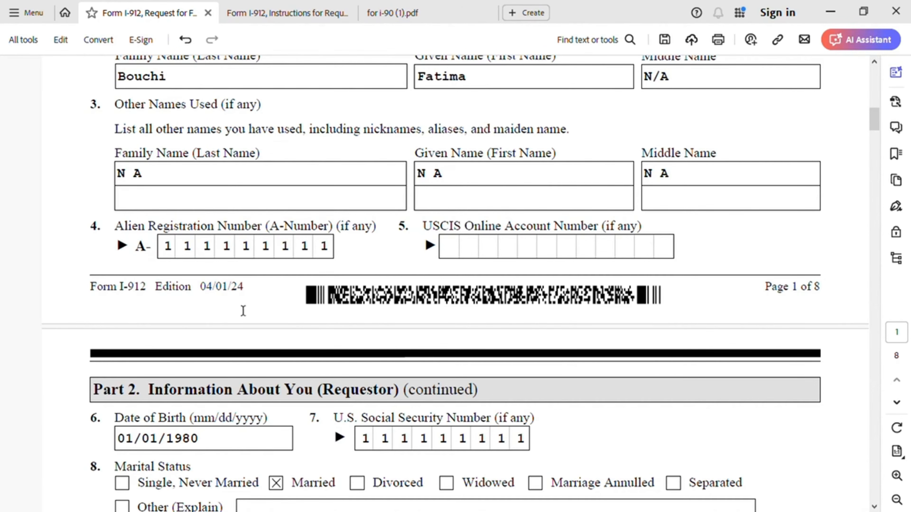
scroll(244, 316, down, 5)
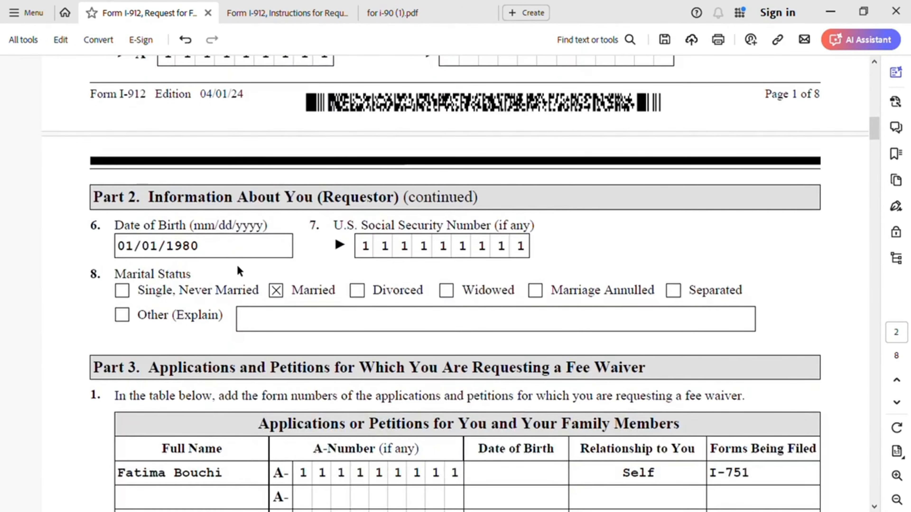
scroll(240, 269, down, 1)
scroll(408, 307, down, 1)
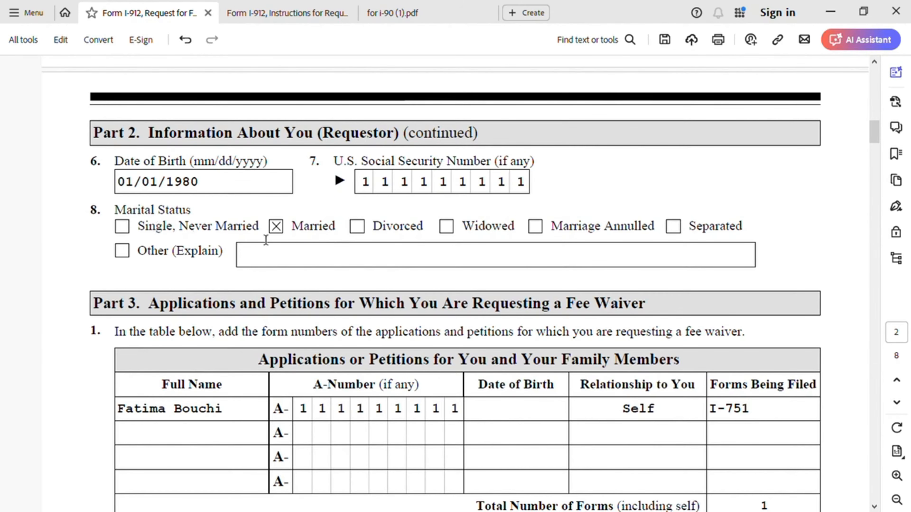
scroll(333, 336, down, 3)
scroll(333, 335, down, 3)
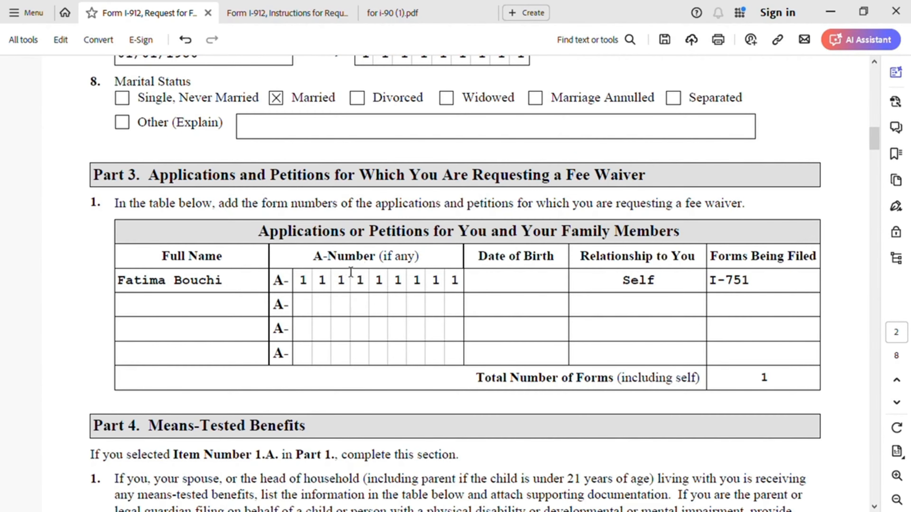
Step: Enter 01/01/1990 as the requestor's date of birth in the Part 3 table
click(496, 285)
text(01/01/1990)
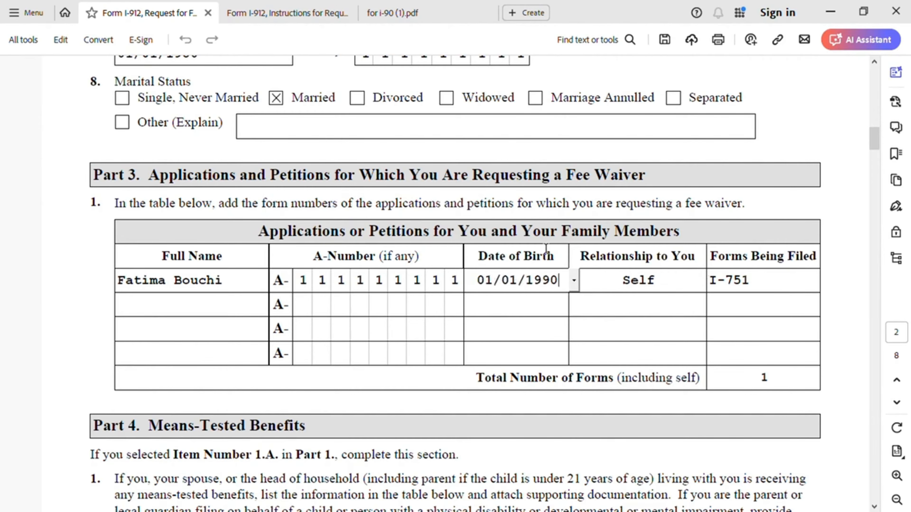
click(839, 317)
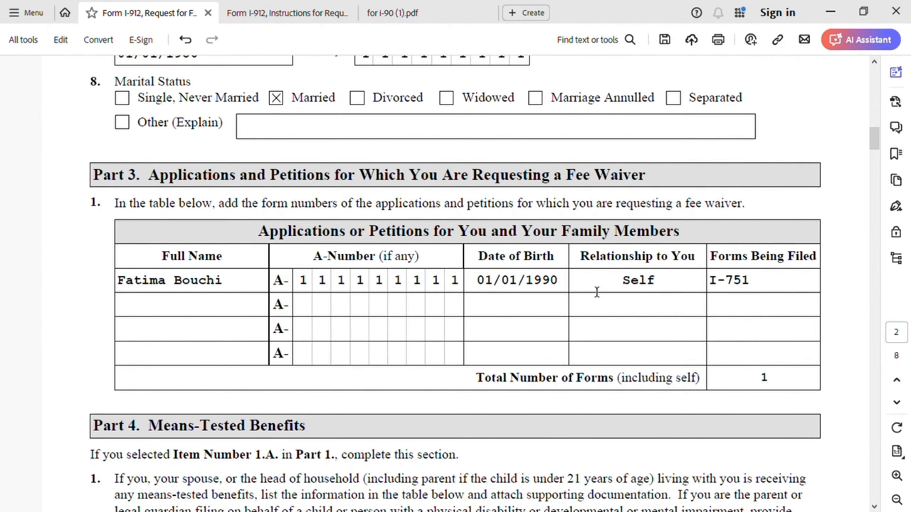
scroll(597, 293, down, 5)
scroll(602, 295, down, 2)
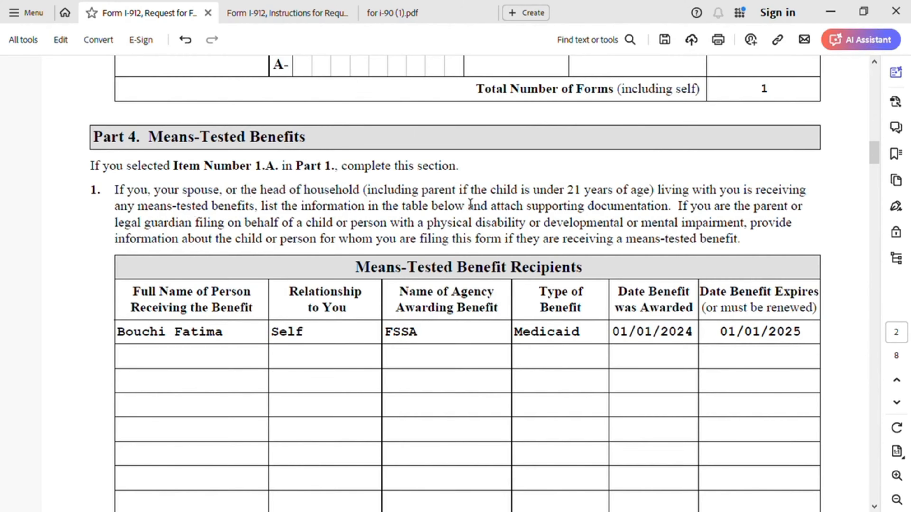
scroll(471, 204, down, 1)
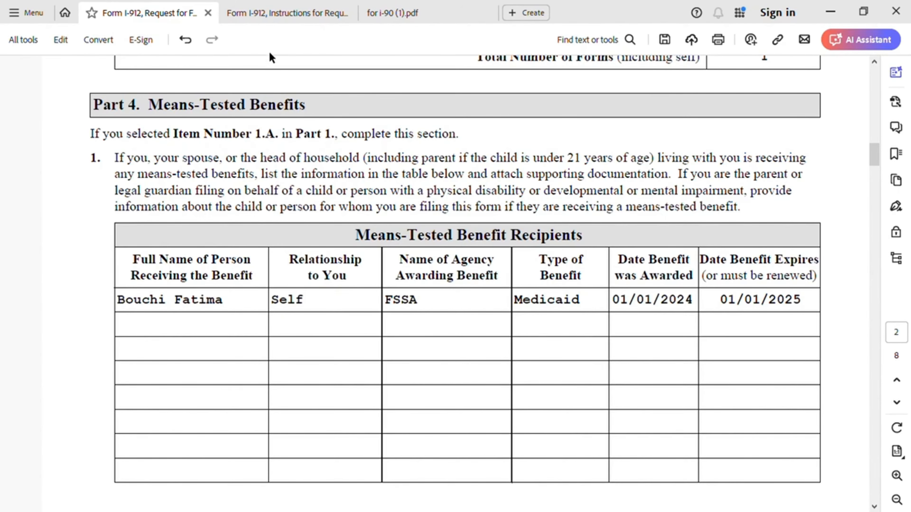
click(283, 13)
scroll(539, 286, up, 3)
scroll(539, 286, up, 5)
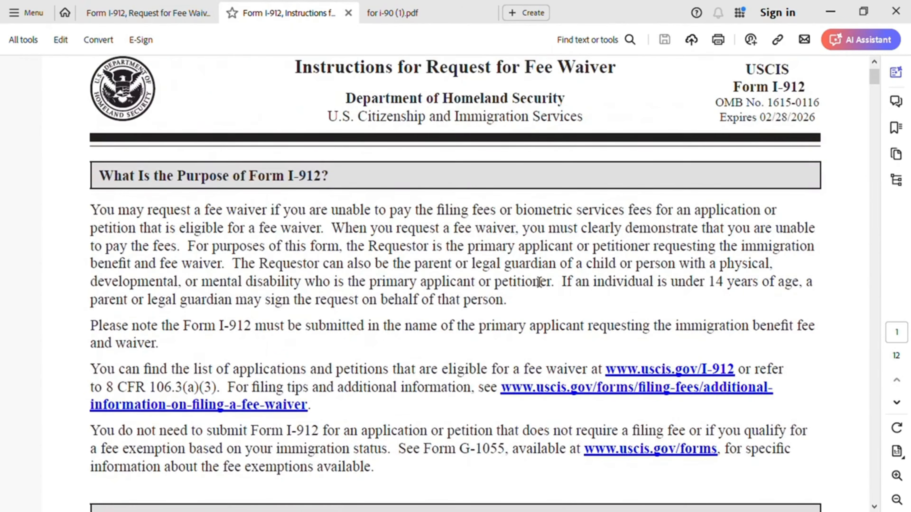
click(382, 12)
scroll(556, 261, down, 10)
scroll(555, 261, up, 15)
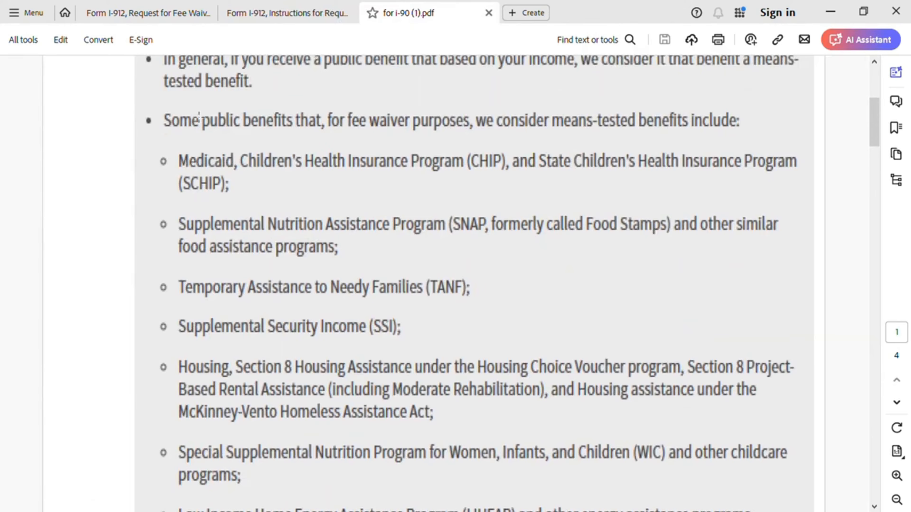
click(153, 14)
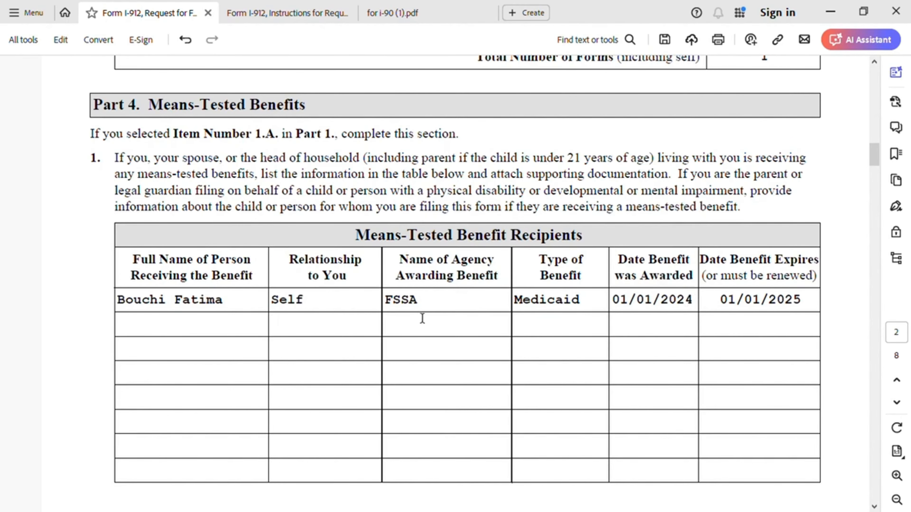
scroll(457, 369, down, 15)
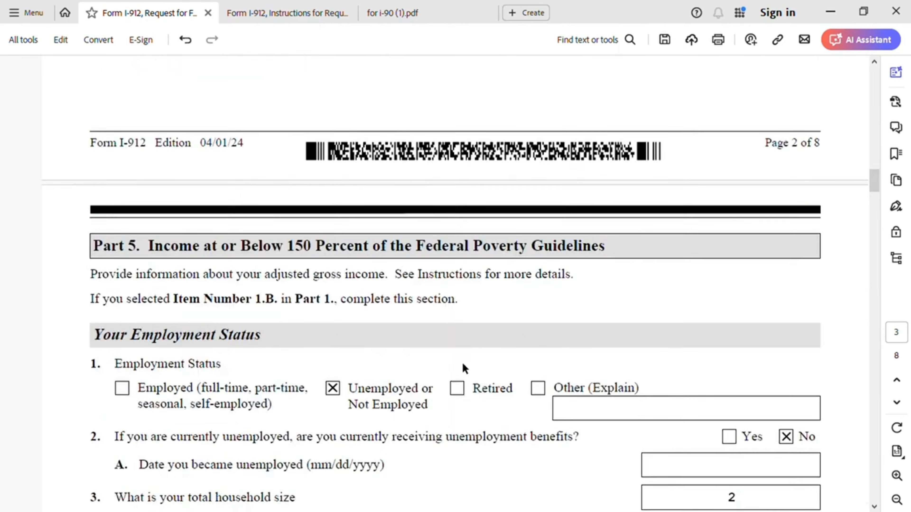
scroll(464, 368, down, 1)
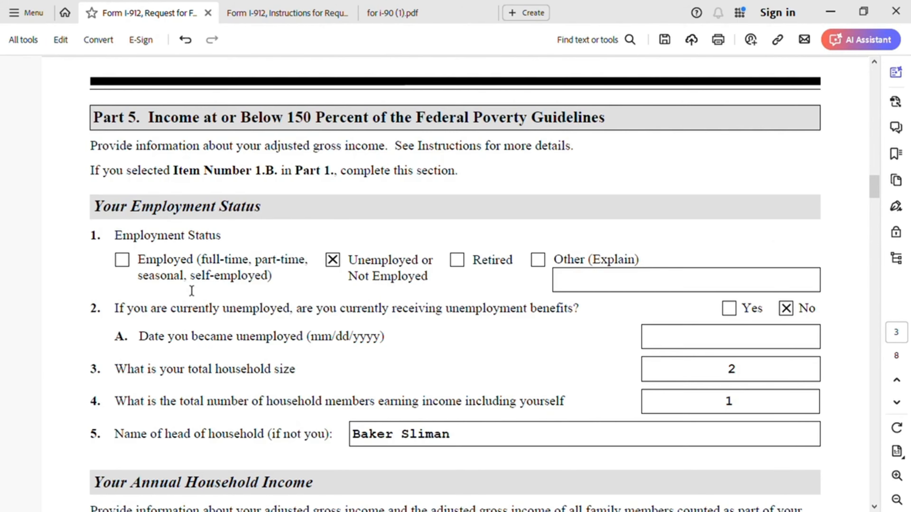
Step: Check the 150% poverty guideline amounts by household size in the i-90 PDF, then return to Part 5
click(256, 13)
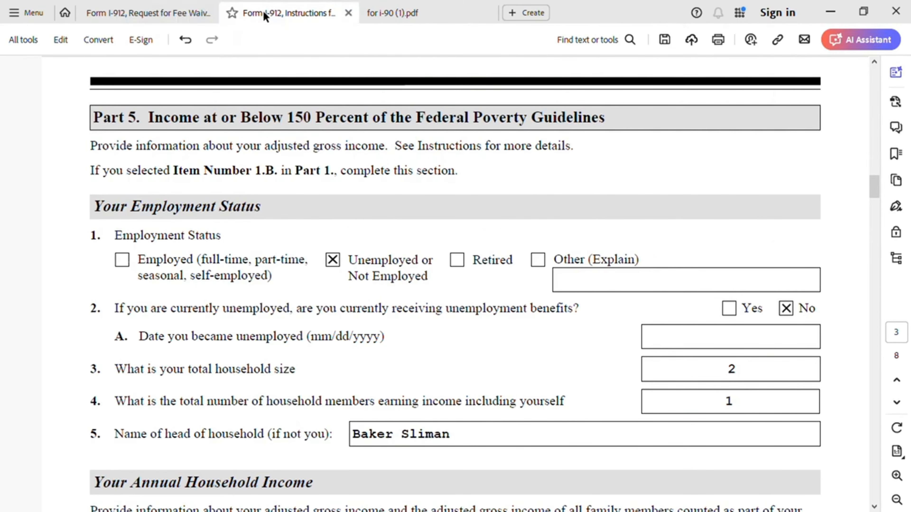
scroll(527, 378, down, 3)
scroll(522, 361, up, 3)
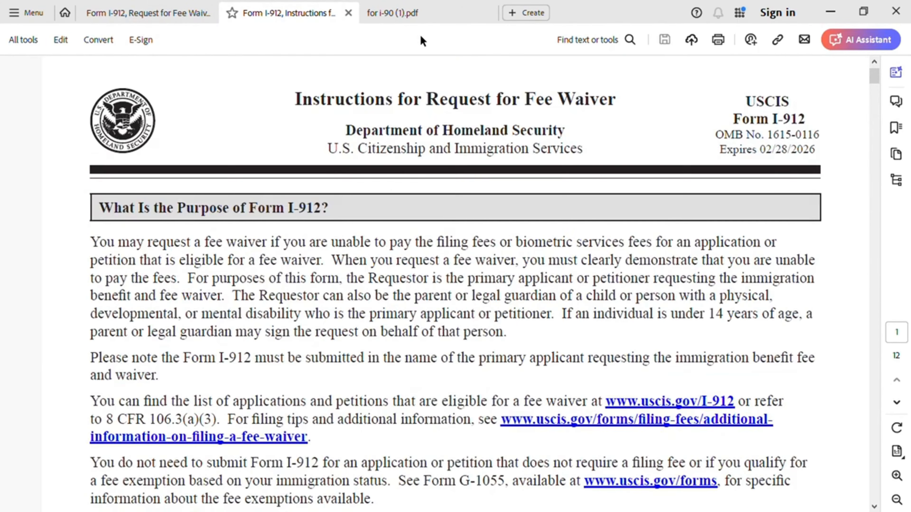
click(429, 19)
scroll(559, 338, down, 15)
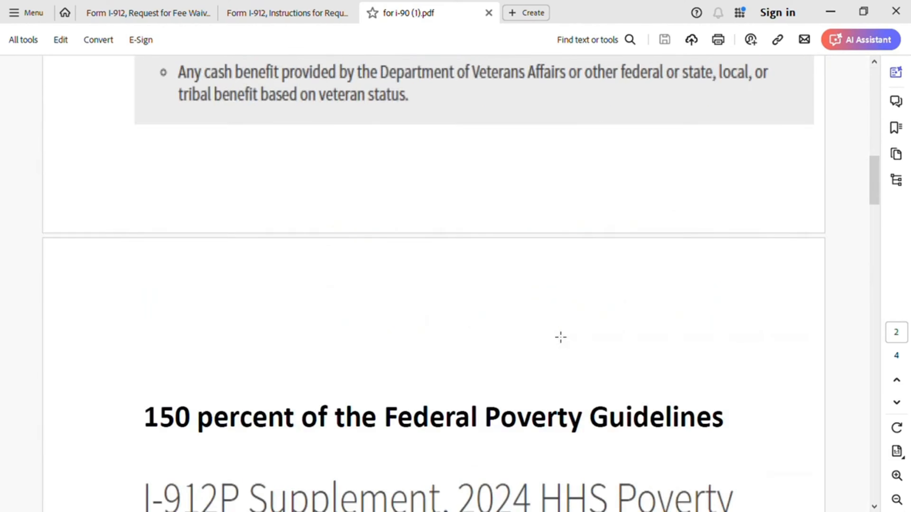
scroll(554, 336, up, 2)
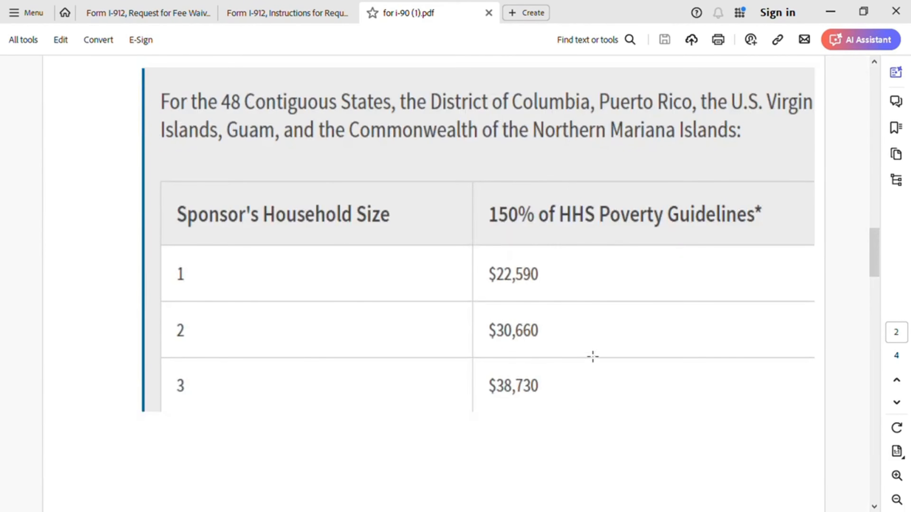
scroll(574, 341, up, 9)
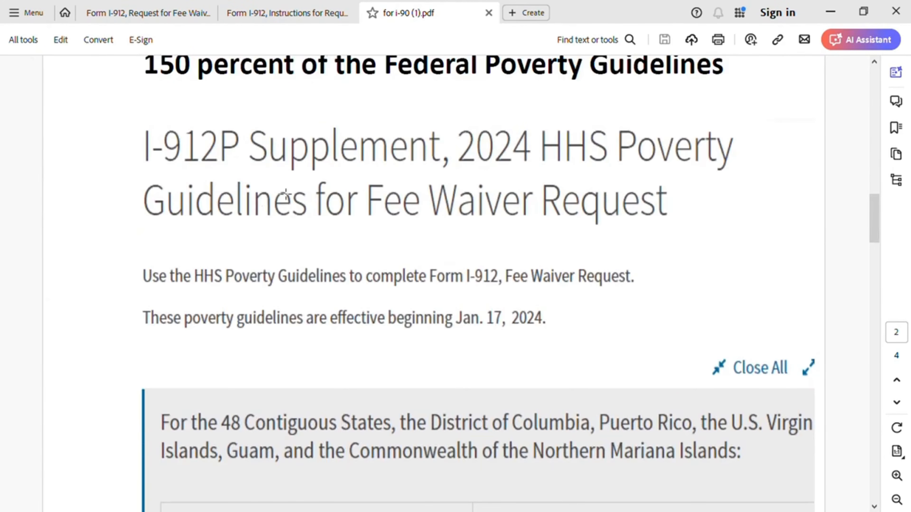
scroll(477, 332, down, 8)
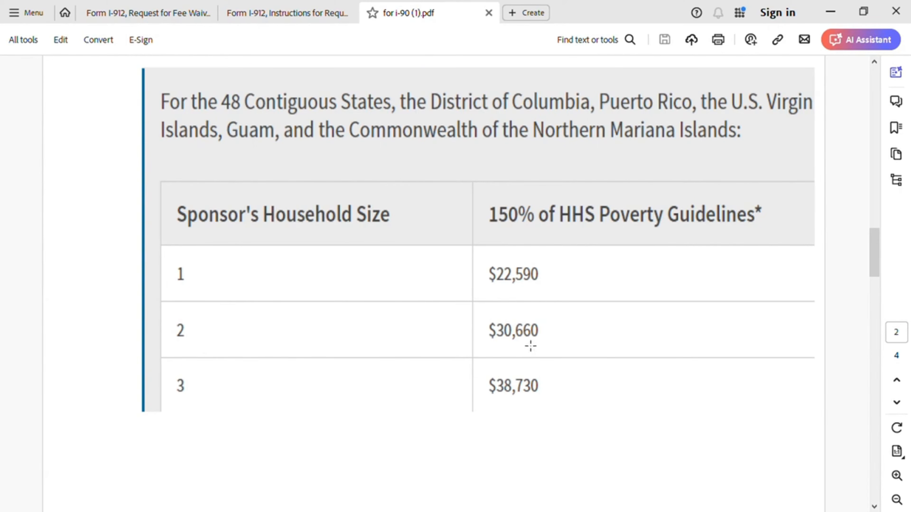
click(165, 18)
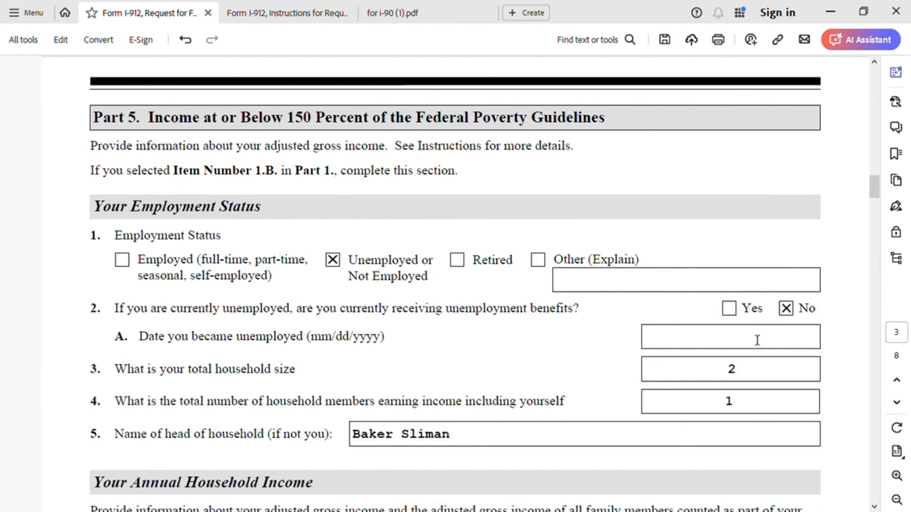
click(671, 343)
scroll(451, 425, down, 5)
Step: Scroll past Part 5's income amounts and changed-circumstances explanation to Part 6 Financial Hardship
scroll(452, 426, down, 4)
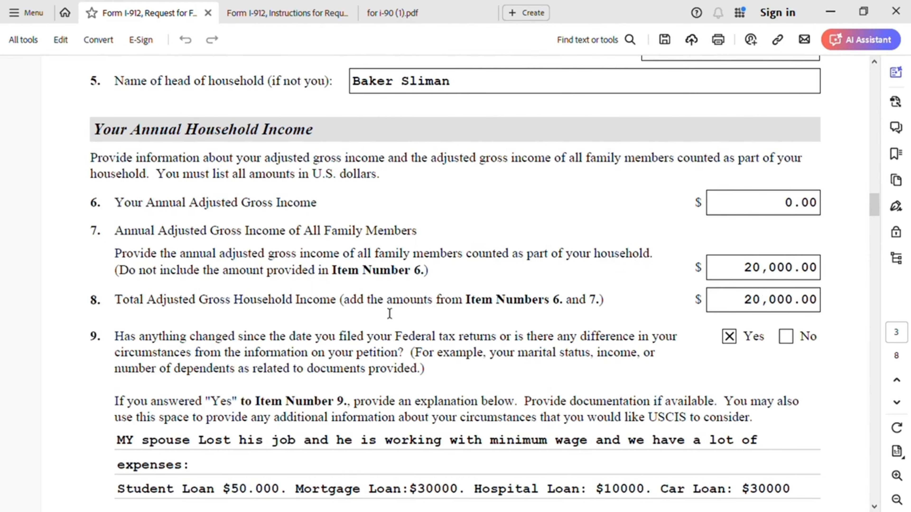
scroll(412, 344, down, 3)
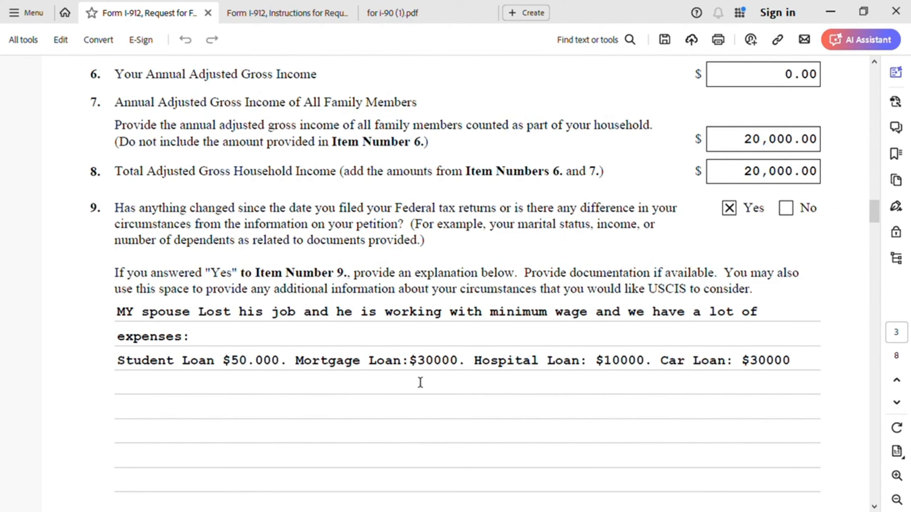
scroll(798, 325, down, 8)
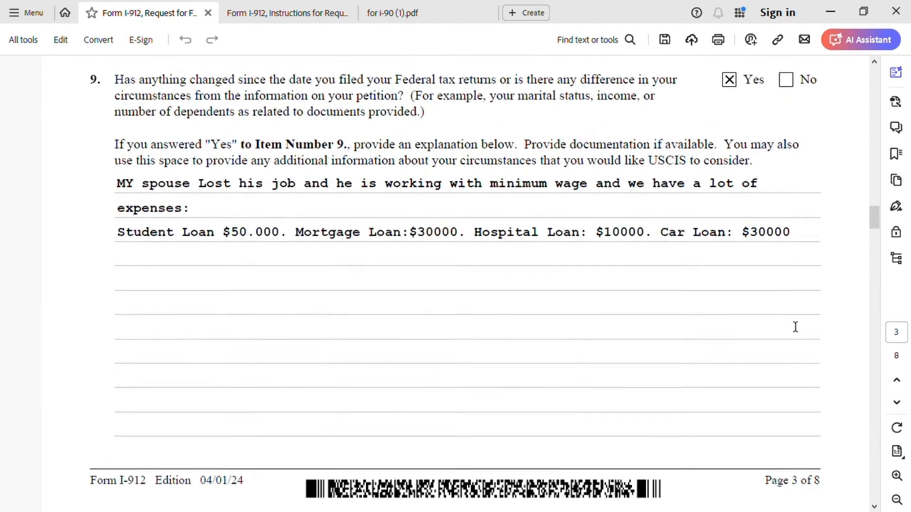
scroll(790, 326, down, 5)
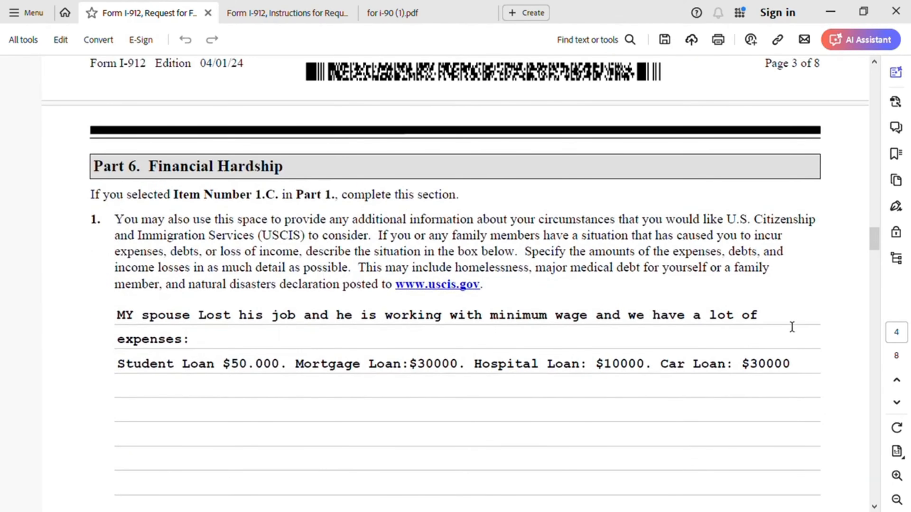
Step: Review the hardship explanation, then view the Bank Account 2,000.00 asset and 3,000.00 monthly expenses
scroll(739, 366, down, 1)
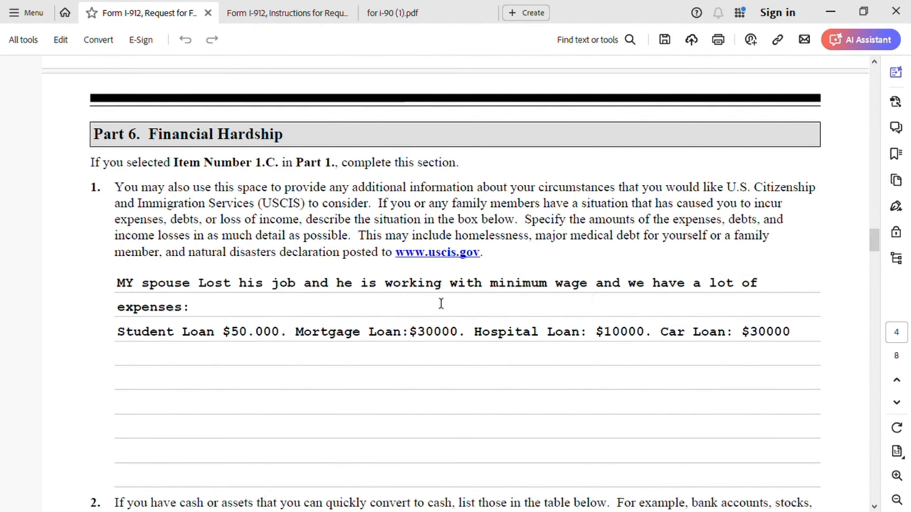
click(476, 409)
scroll(458, 375, down, 1)
scroll(462, 373, down, 6)
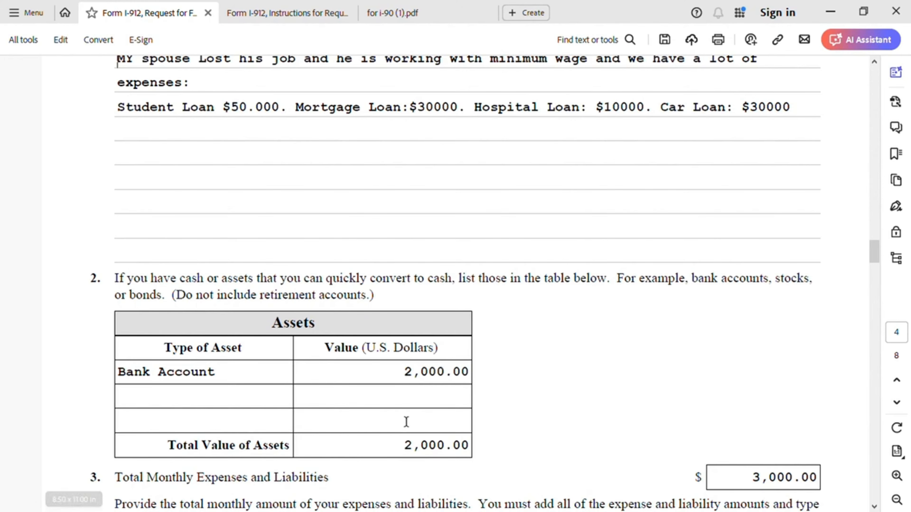
Step: Scroll past the checked expense types and the page 4 footer down to Part 7
scroll(416, 418, down, 2)
scroll(470, 417, down, 2)
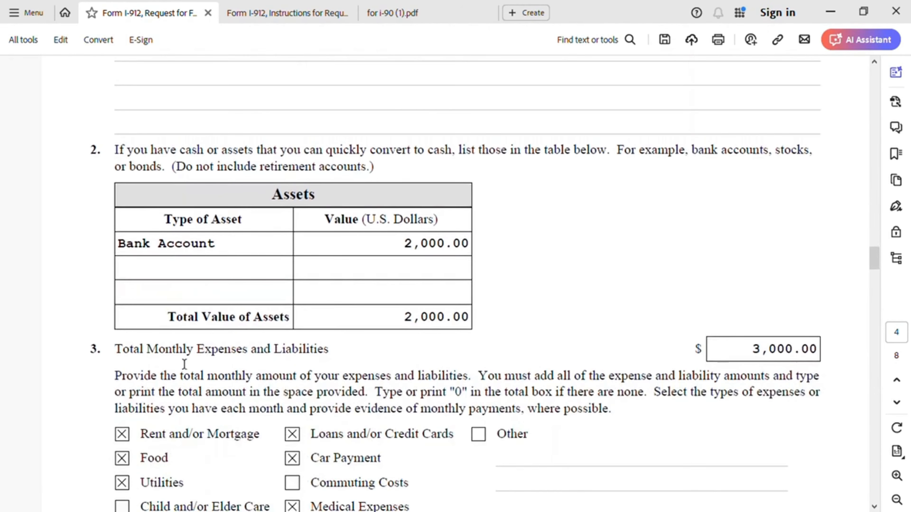
scroll(344, 368, down, 4)
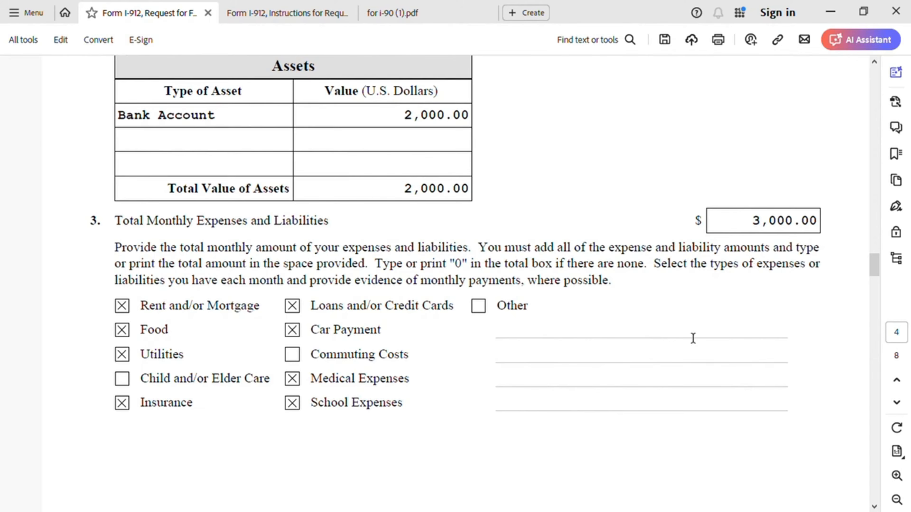
scroll(623, 364, down, 10)
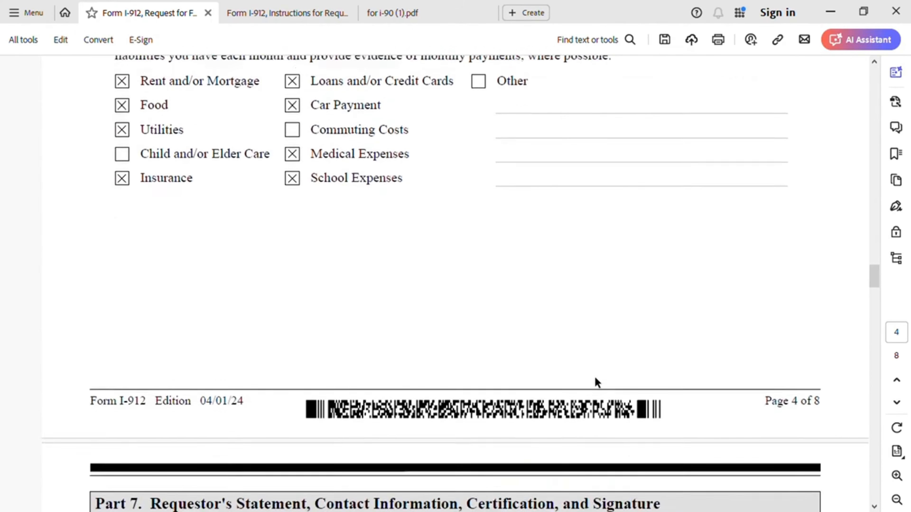
scroll(578, 375, down, 2)
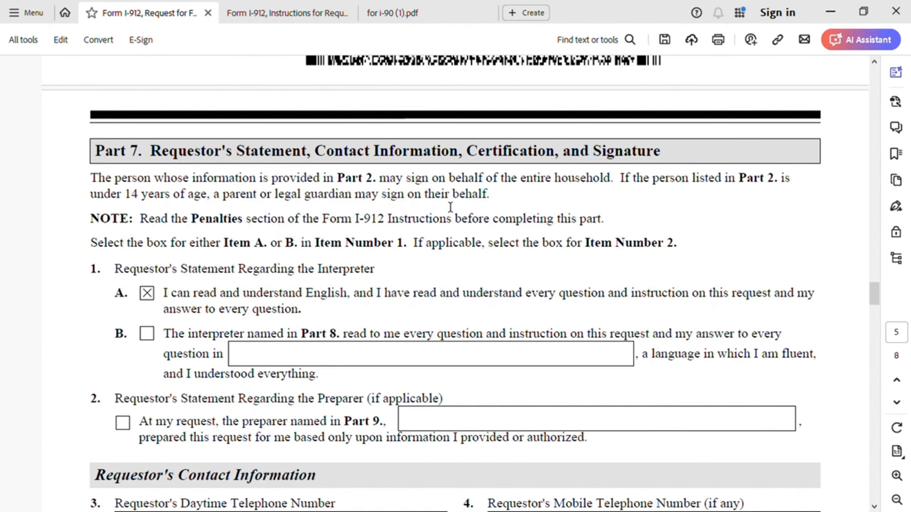
scroll(203, 270, down, 1)
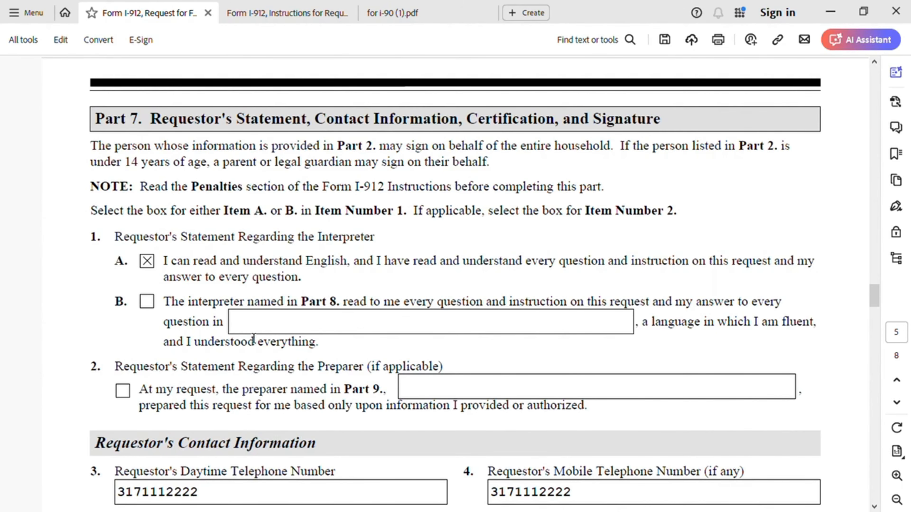
scroll(344, 308, down, 1)
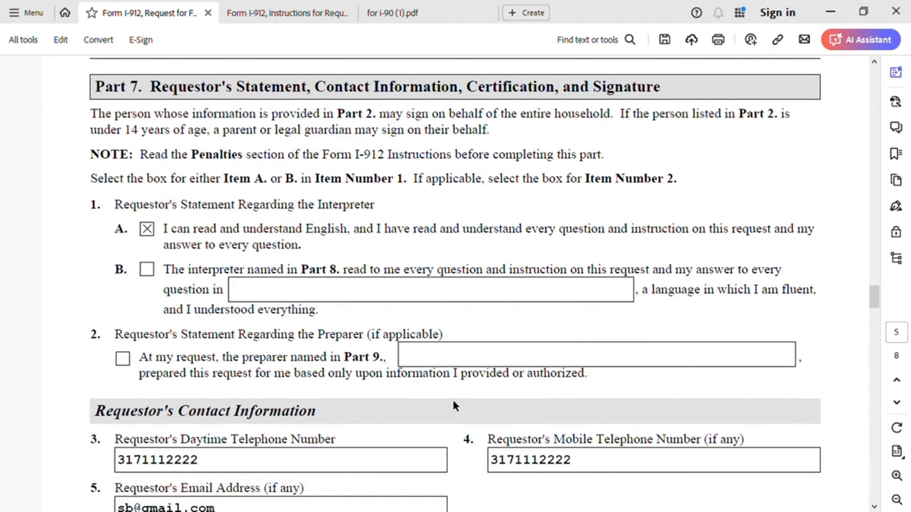
scroll(318, 447, down, 1)
scroll(272, 395, down, 1)
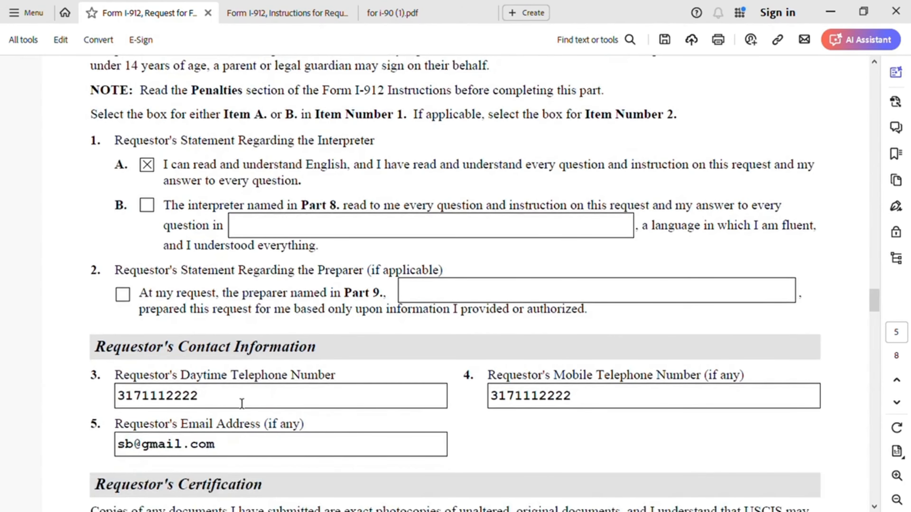
scroll(483, 398, down, 2)
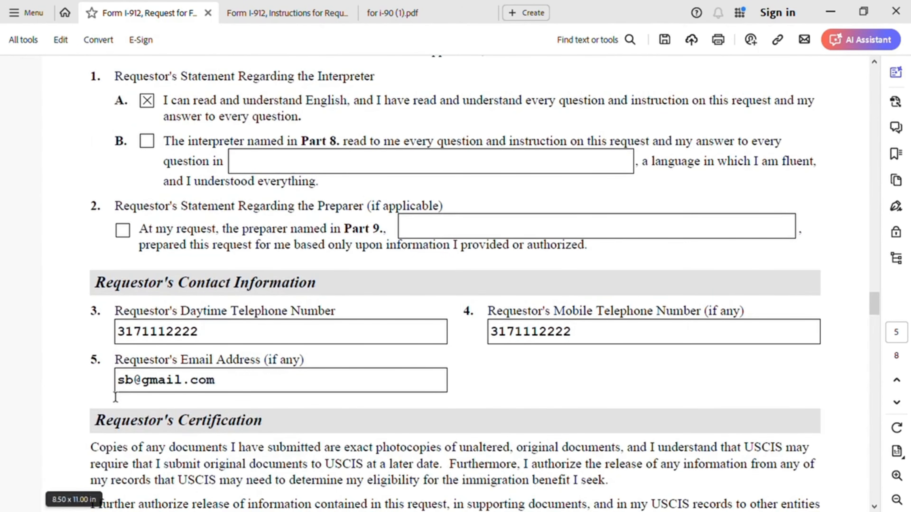
scroll(282, 377, down, 6)
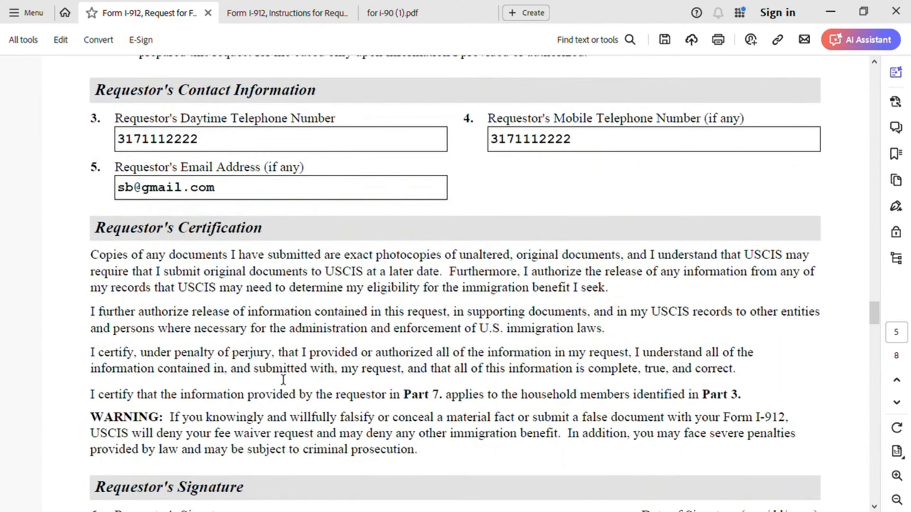
scroll(283, 379, down, 5)
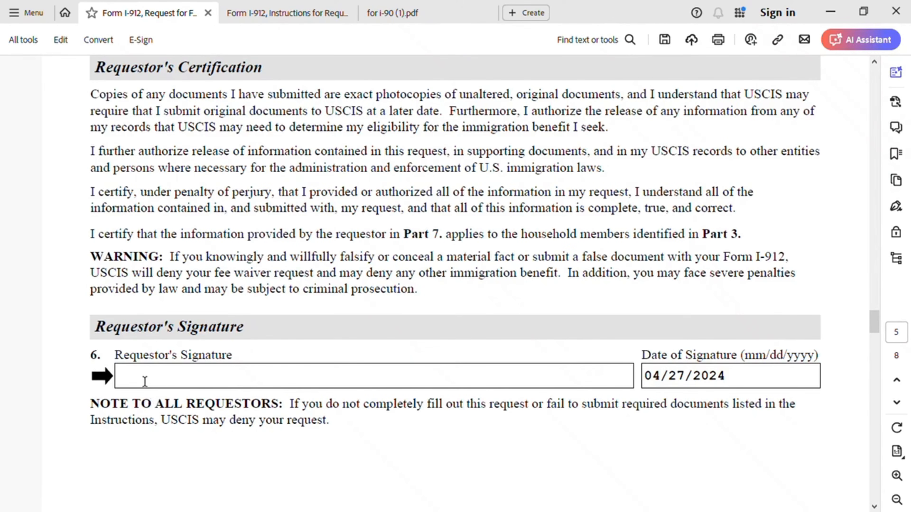
scroll(325, 411, up, 13)
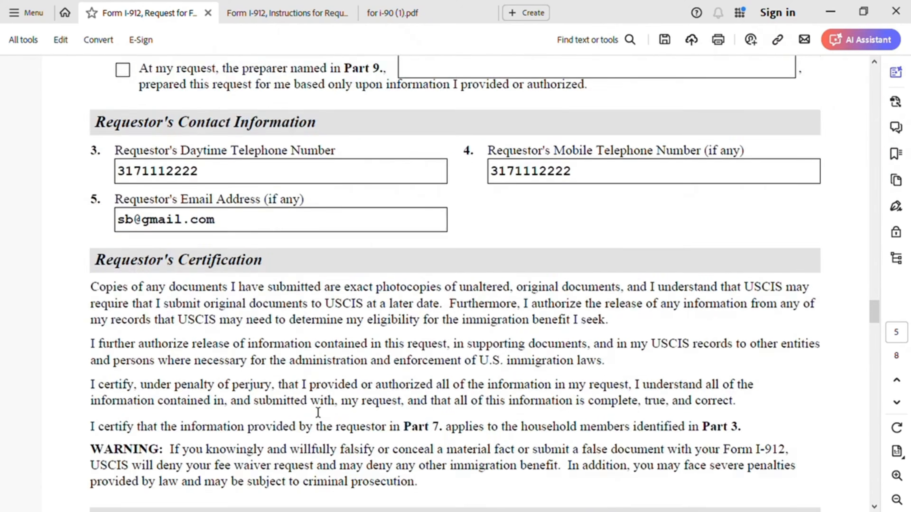
scroll(312, 406, up, 4)
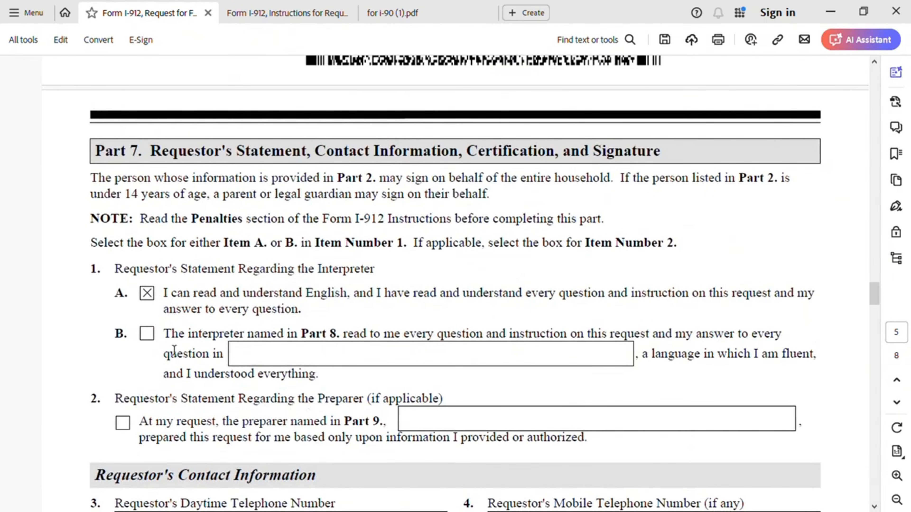
Step: Check the item 2 preparer box, clear item 1.A, and enter the preparer's full name
click(122, 422)
click(147, 293)
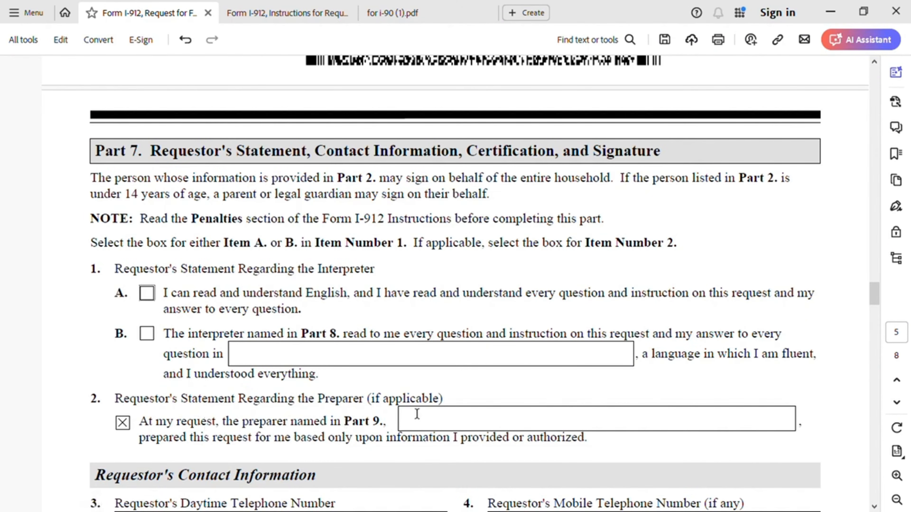
click(447, 415)
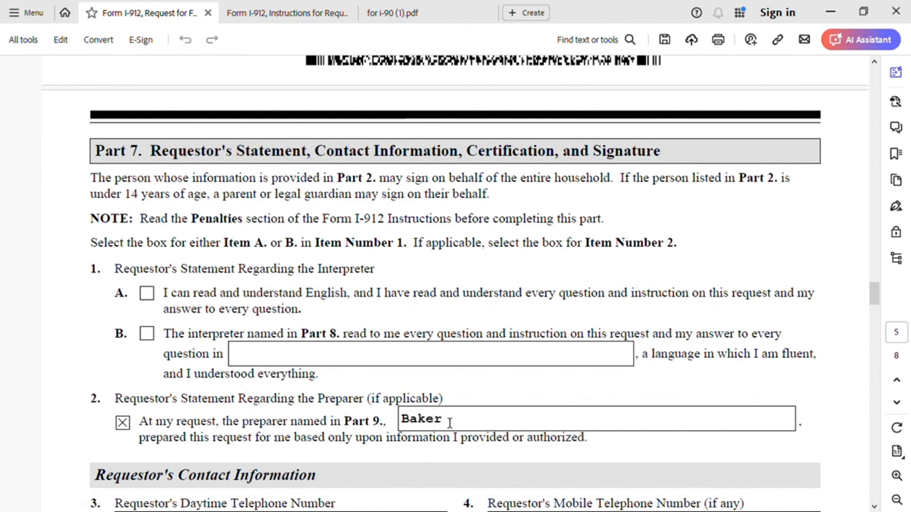
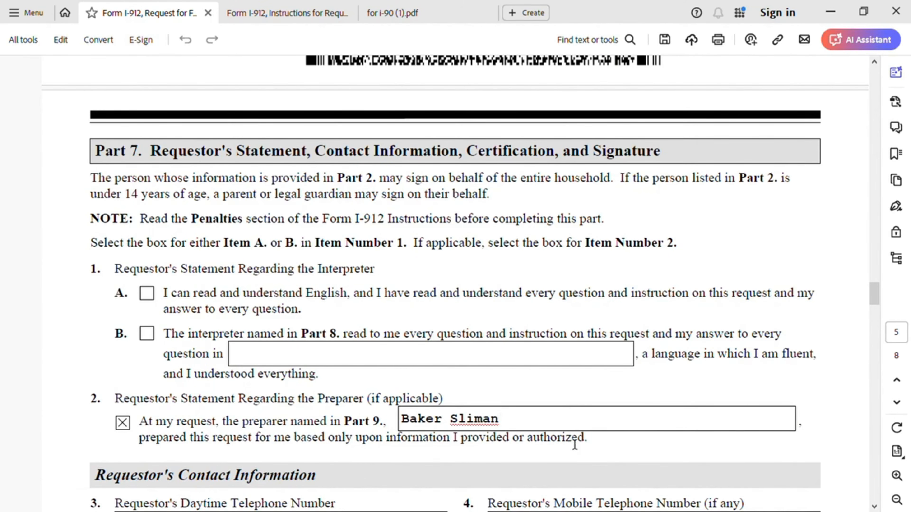
scroll(579, 447, down, 5)
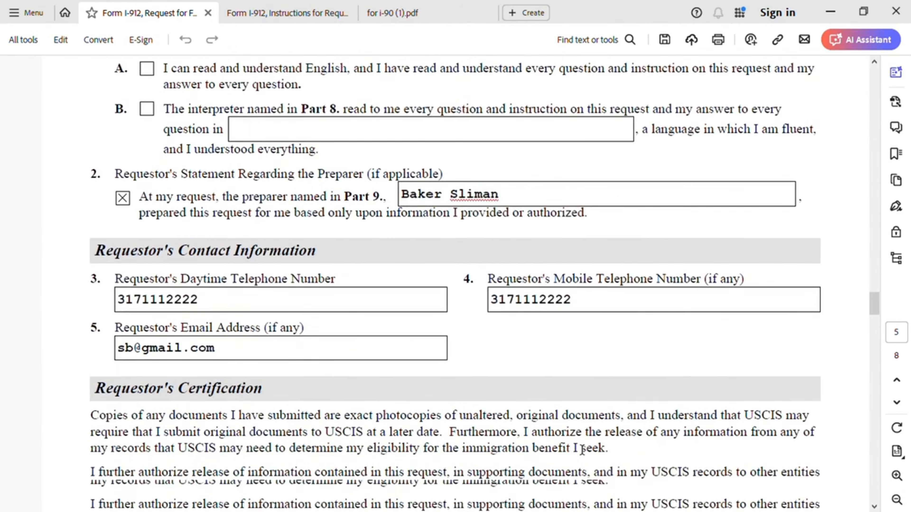
scroll(582, 448, down, 10)
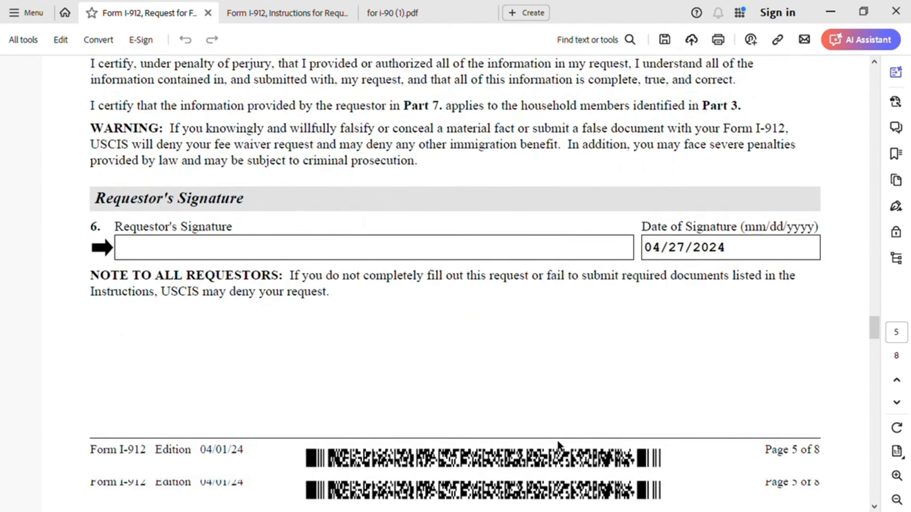
scroll(558, 445, down, 8)
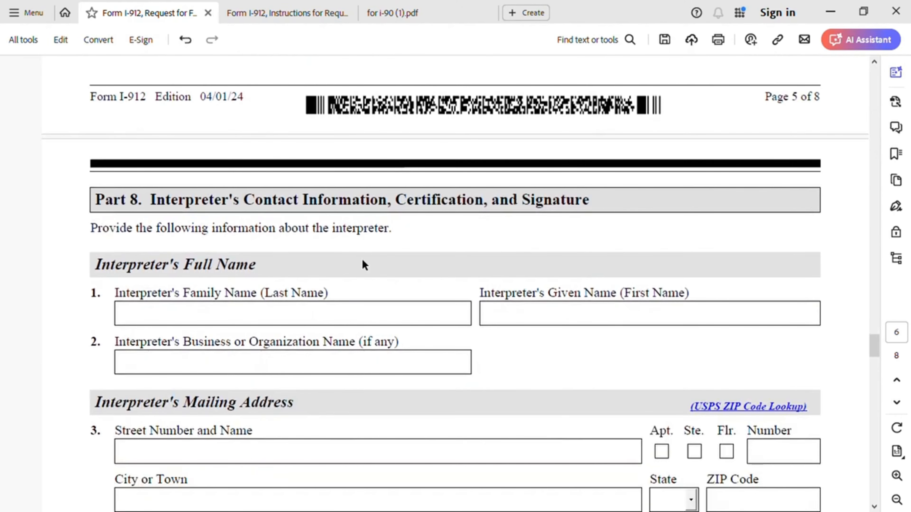
scroll(461, 270, down, 17)
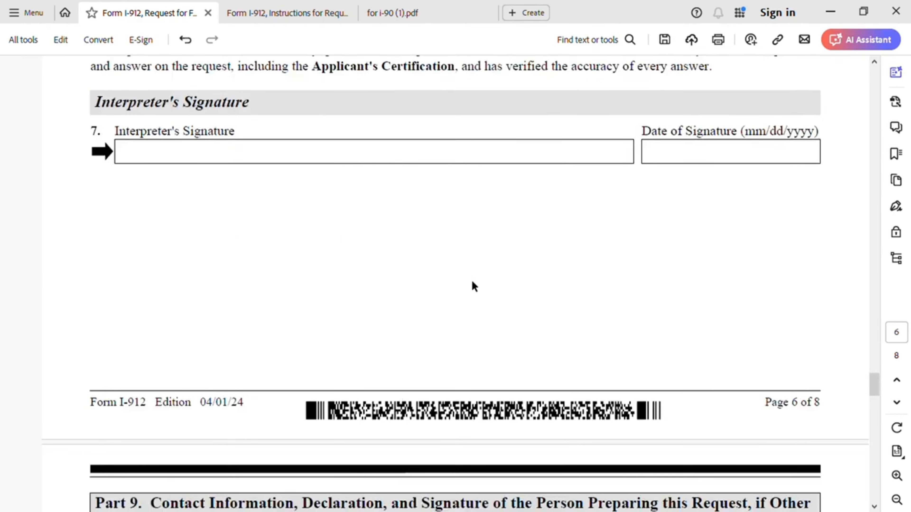
Step: Enter the preparer's family name and given name in Part 9
scroll(472, 283, down, 6)
scroll(448, 295, down, 2)
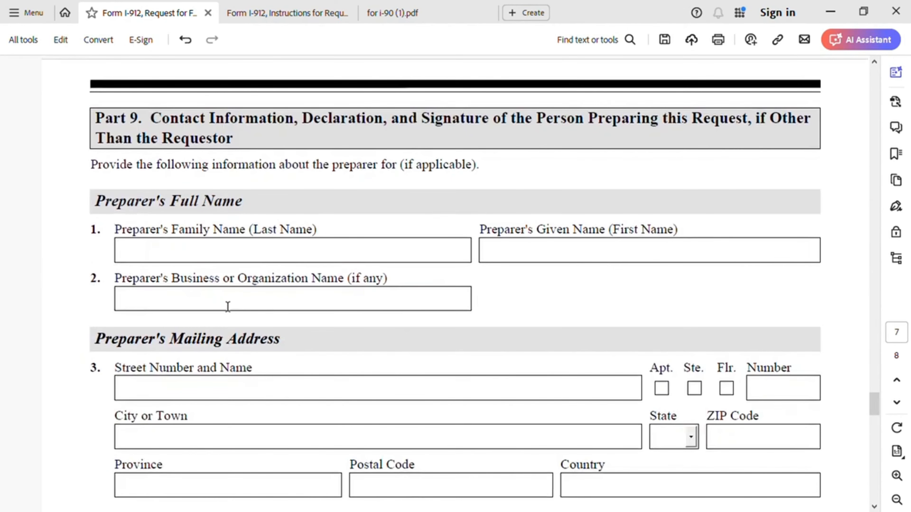
click(232, 256)
click(565, 256)
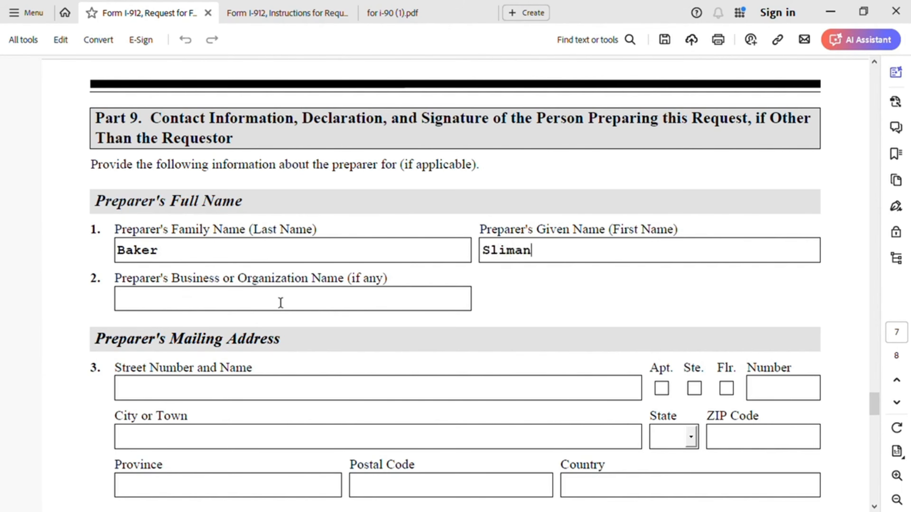
Step: Fill in the preparer's street address, city, state and ZIP code
scroll(273, 365, down, 2)
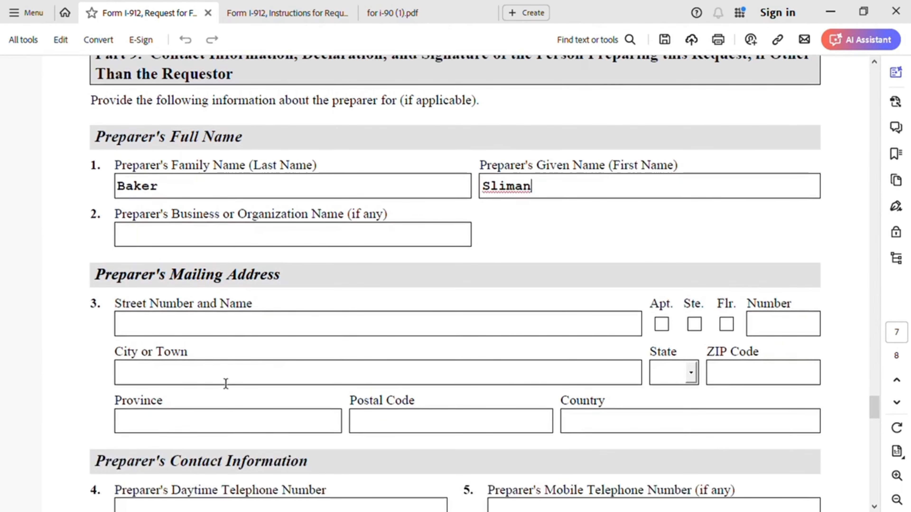
click(179, 328)
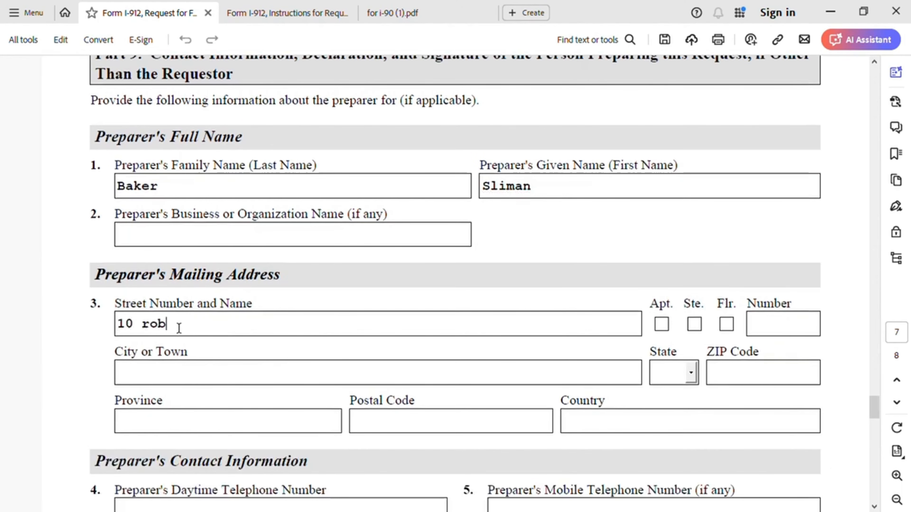
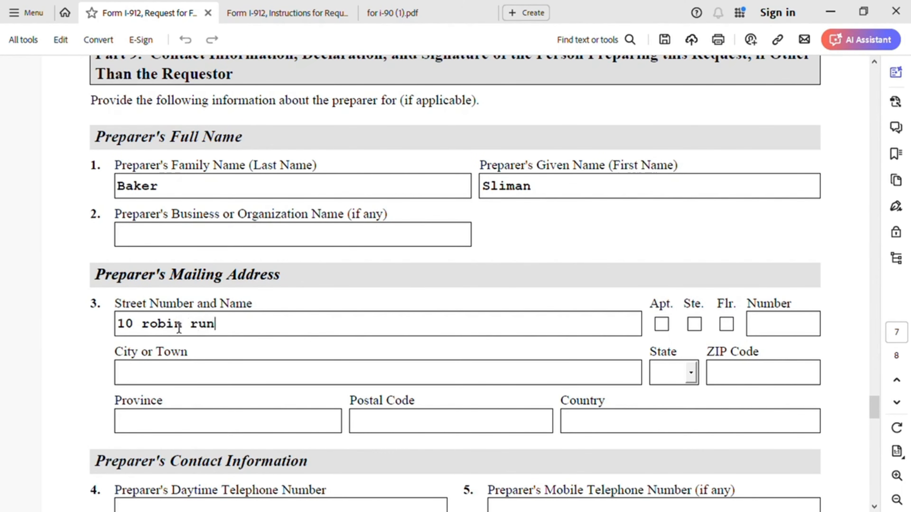
click(155, 373)
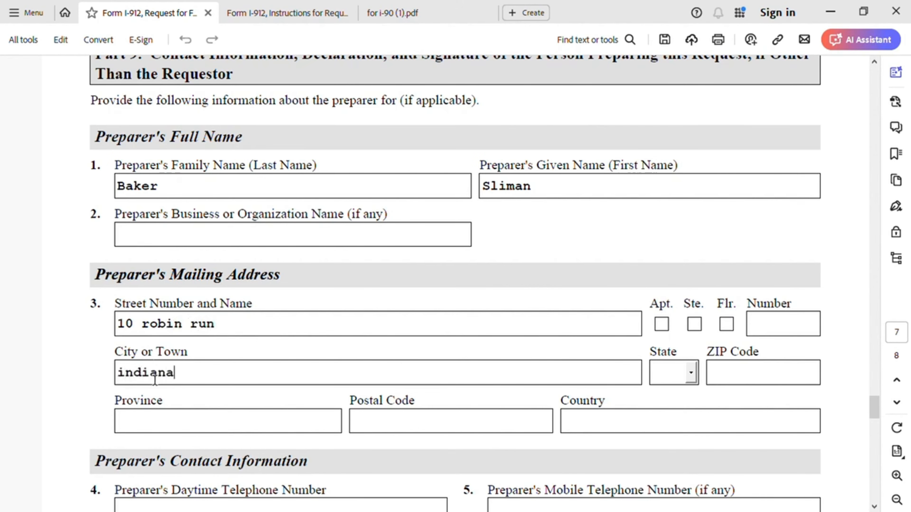
click(690, 375)
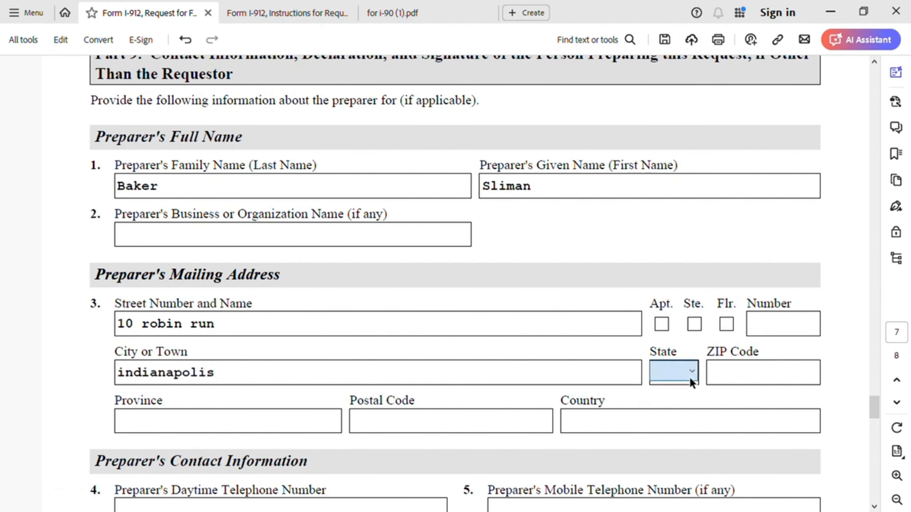
text(IN)
click(733, 376)
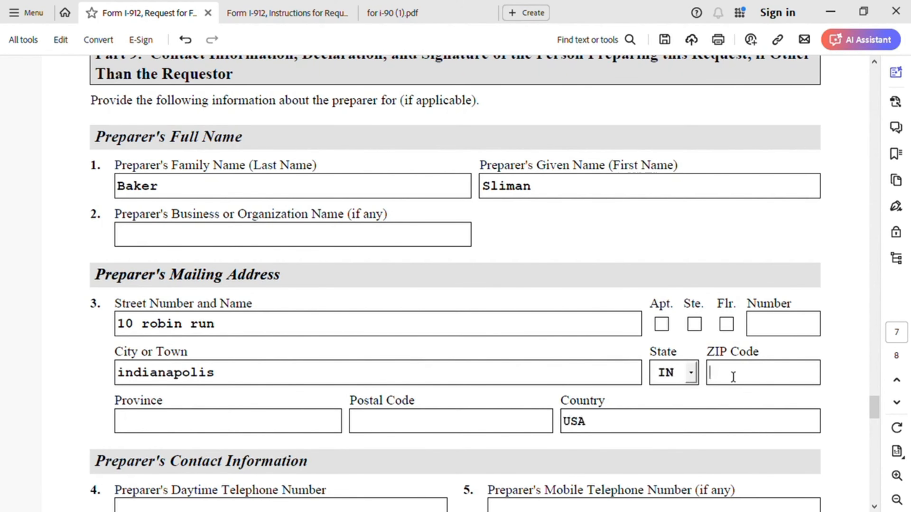
text(47254)
Step: Enter the preparer's daytime phone, mobile phone and e-mail address in the Part 9 contact fields
scroll(447, 395, down, 3)
scroll(447, 392, down, 3)
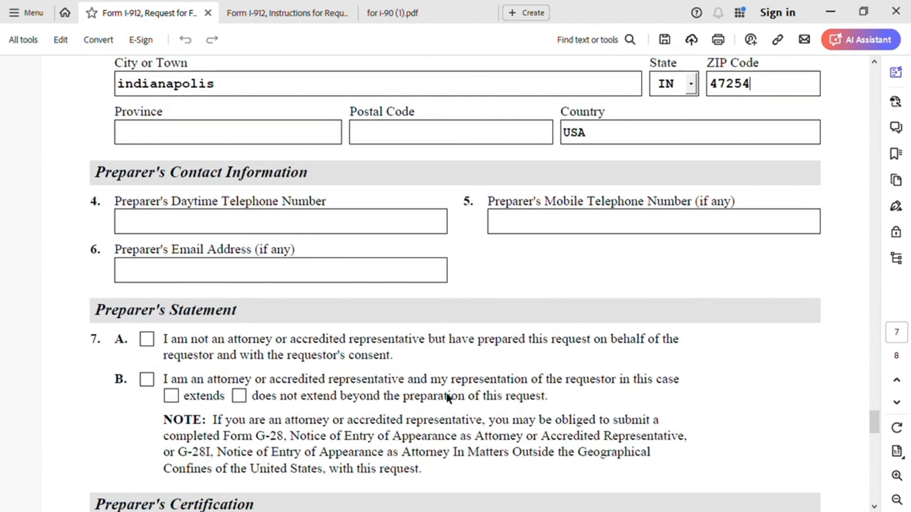
click(225, 230)
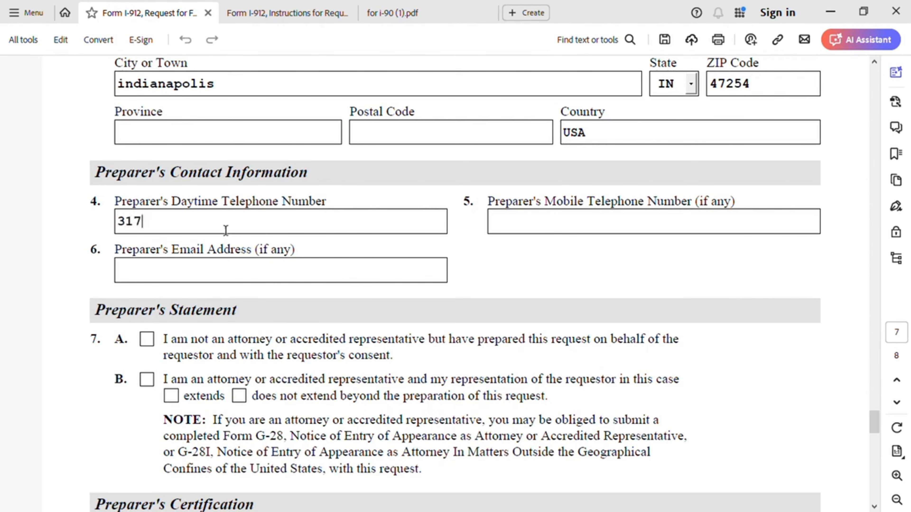
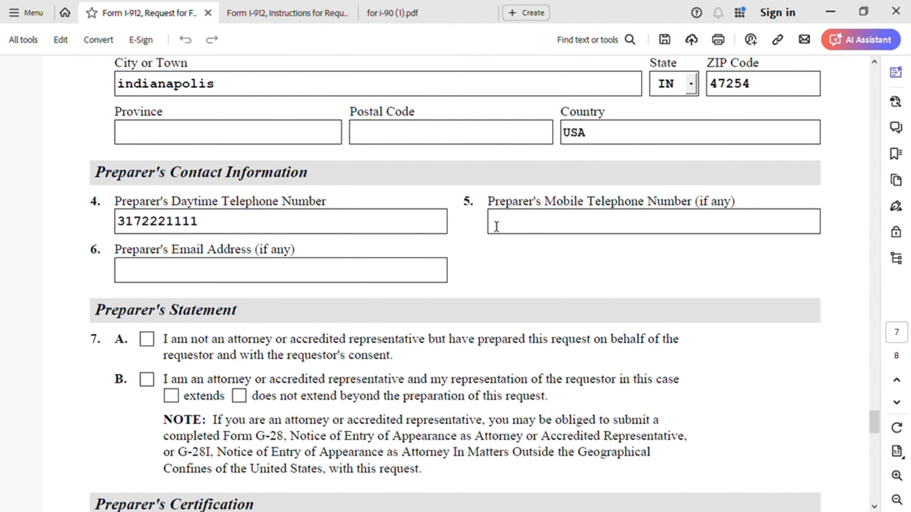
click(505, 225)
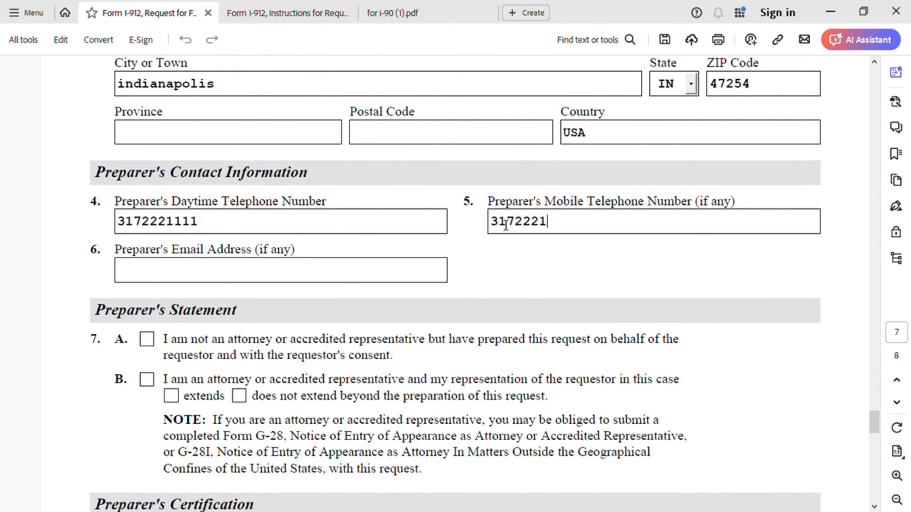
click(187, 282)
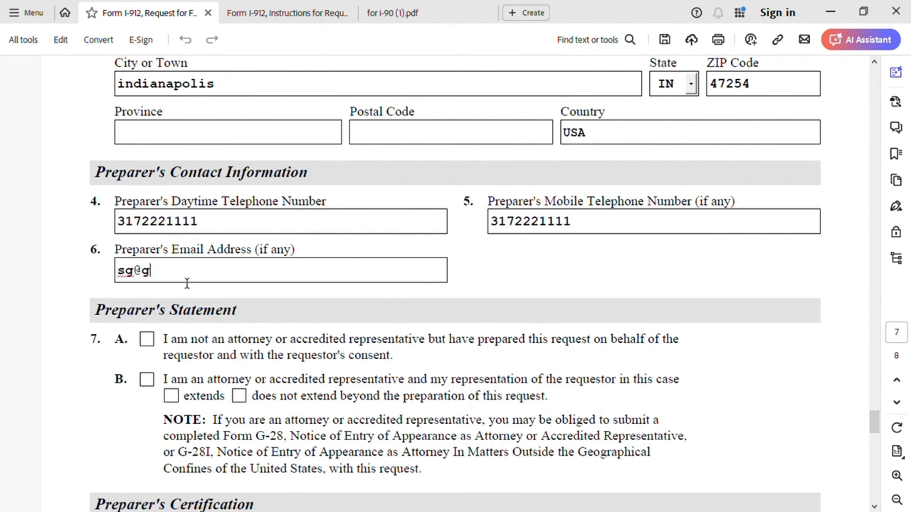
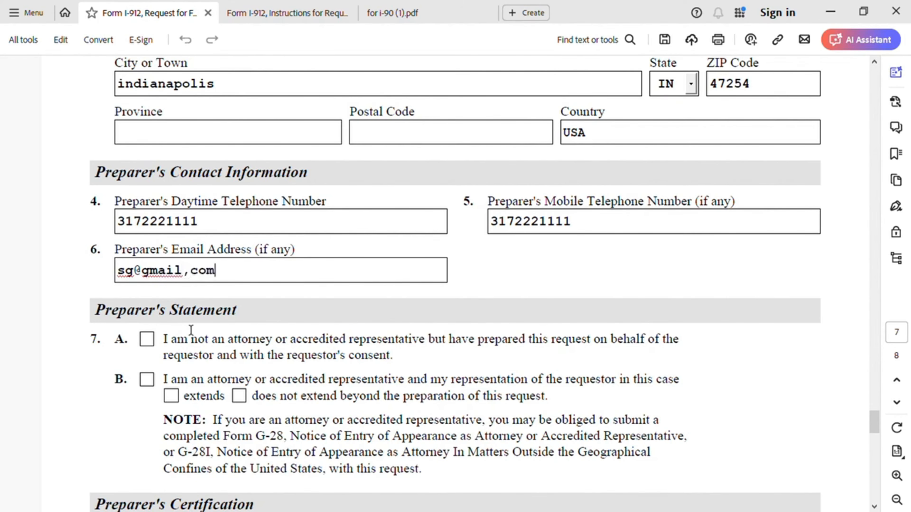
scroll(191, 326, down, 3)
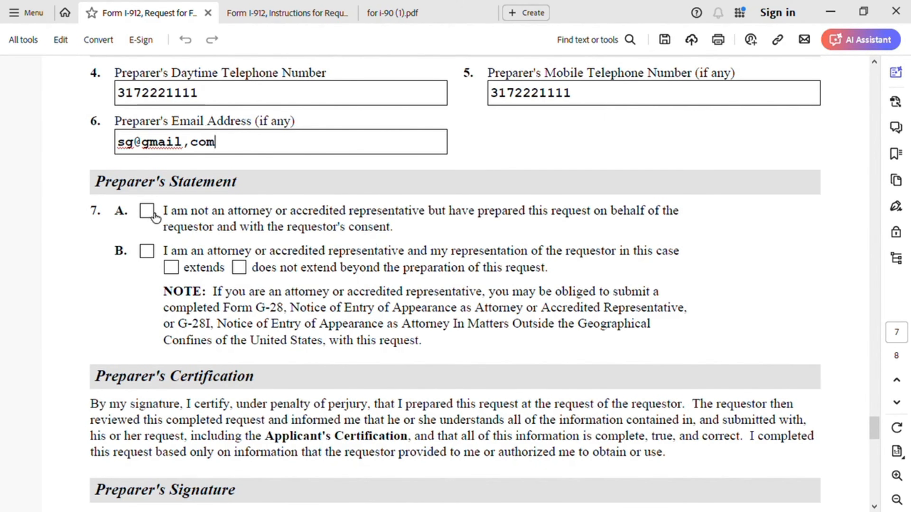
Step: Tick preparer statement 7.A and enter 04/27/2024 as the preparer's signature date
click(147, 211)
scroll(394, 287, down, 3)
scroll(409, 290, down, 2)
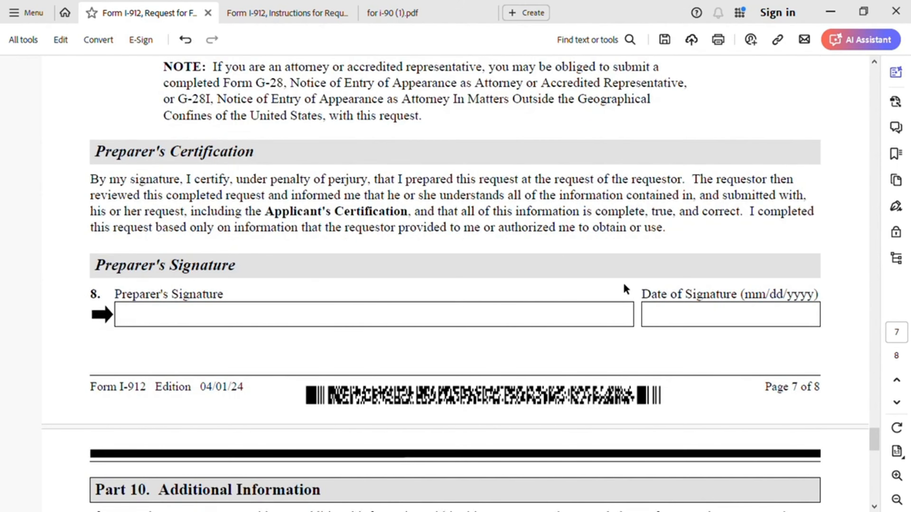
click(669, 315)
text(04/27/2024)
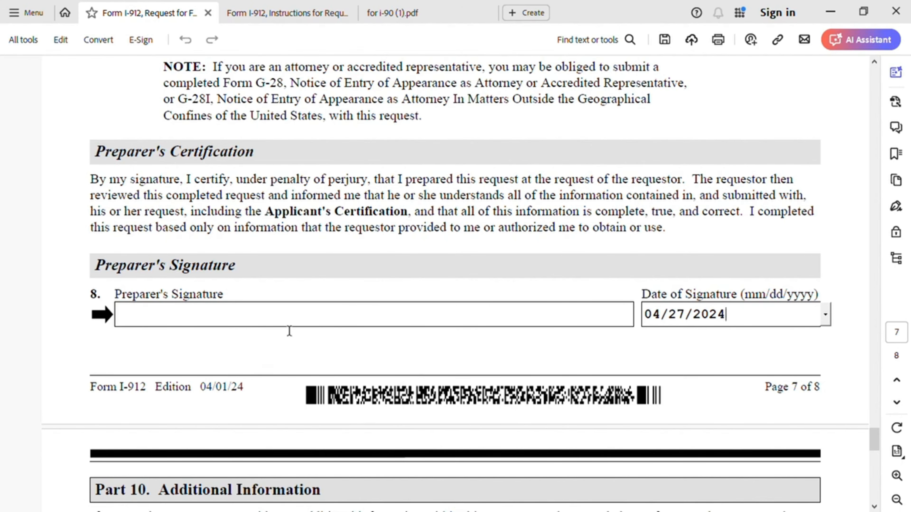
scroll(302, 243, down, 1)
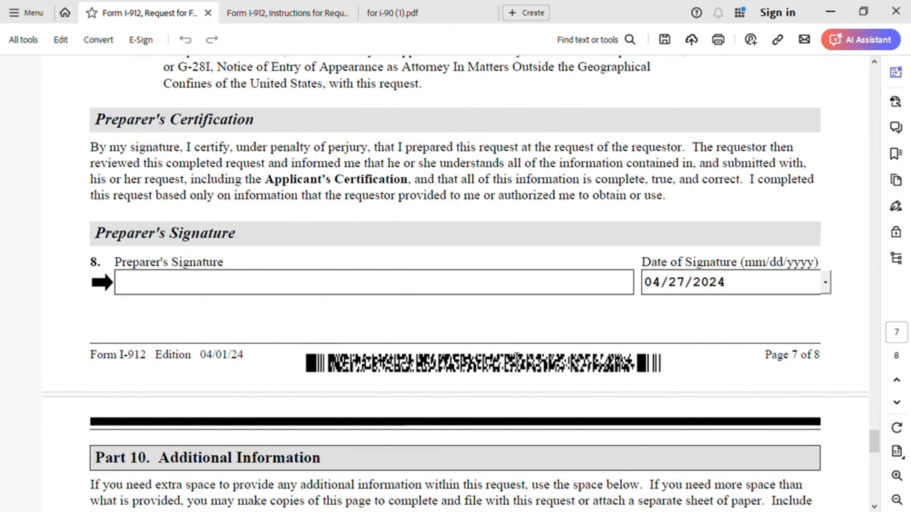
Step: Switch to the for i-90 (1).pdf notes and scroll through Filing fee and Supporting Documents
click(421, 15)
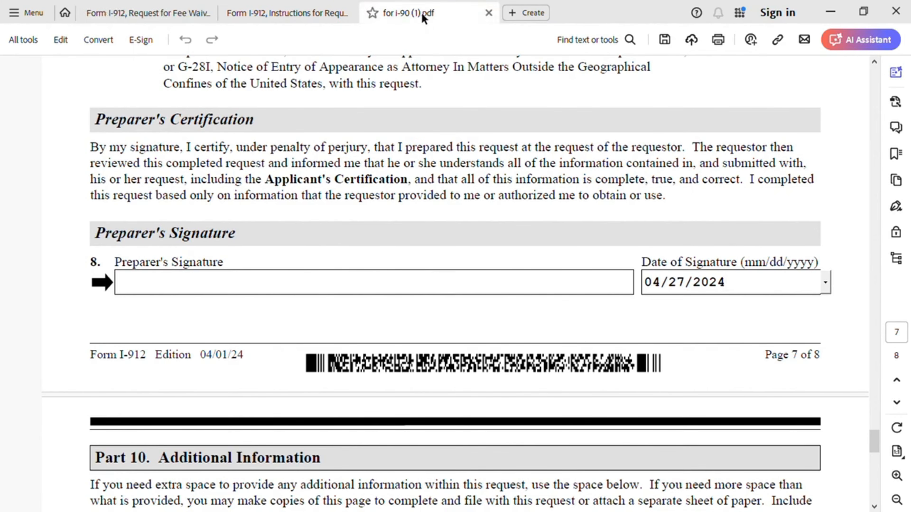
scroll(578, 339, down, 5)
scroll(576, 340, down, 8)
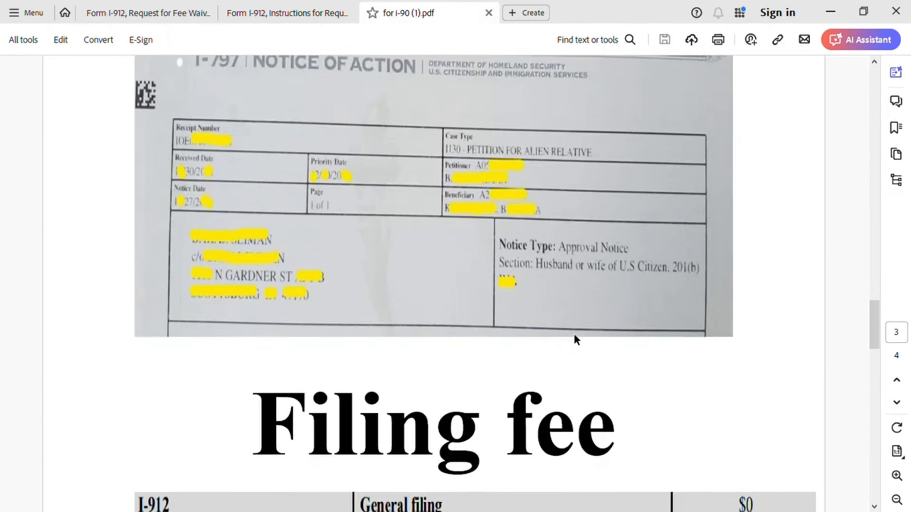
scroll(580, 340, down, 3)
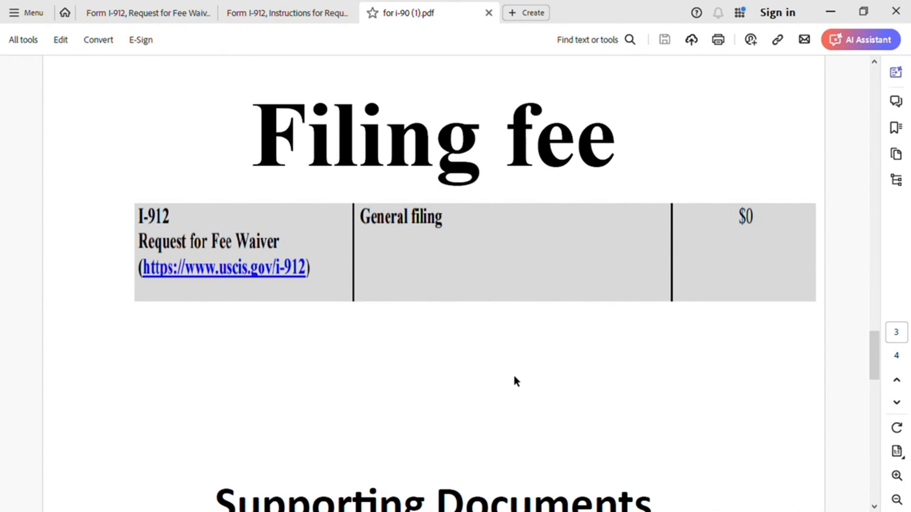
scroll(514, 379, down, 8)
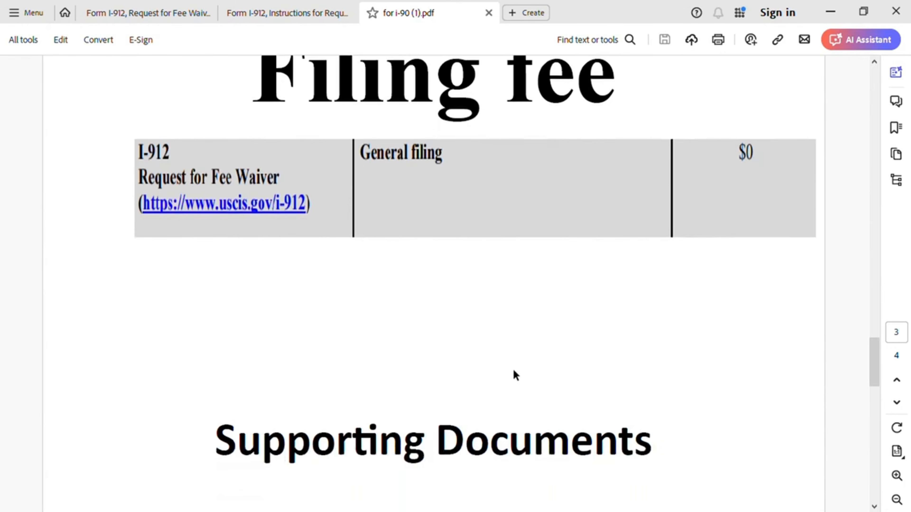
scroll(513, 373, down, 7)
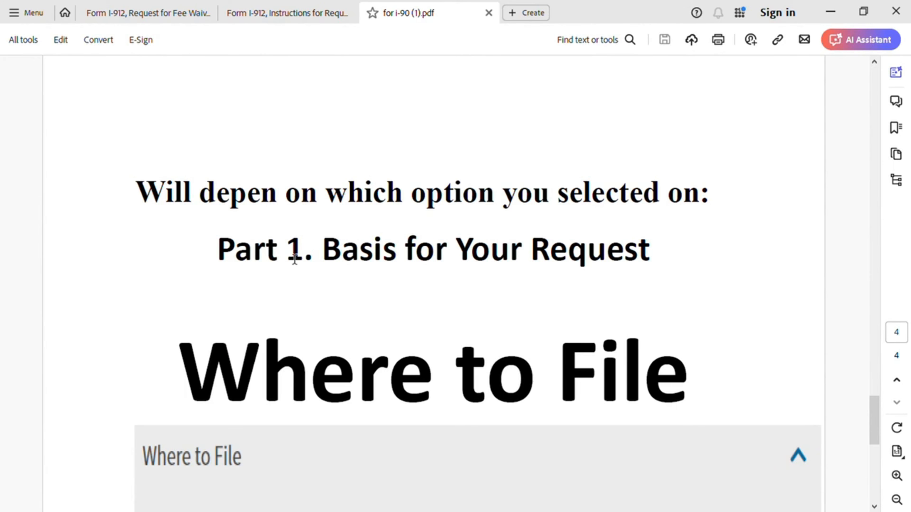
Step: Scroll the notes to the Where to File box on attaching Form I-912 to the application
scroll(409, 244, up, 8)
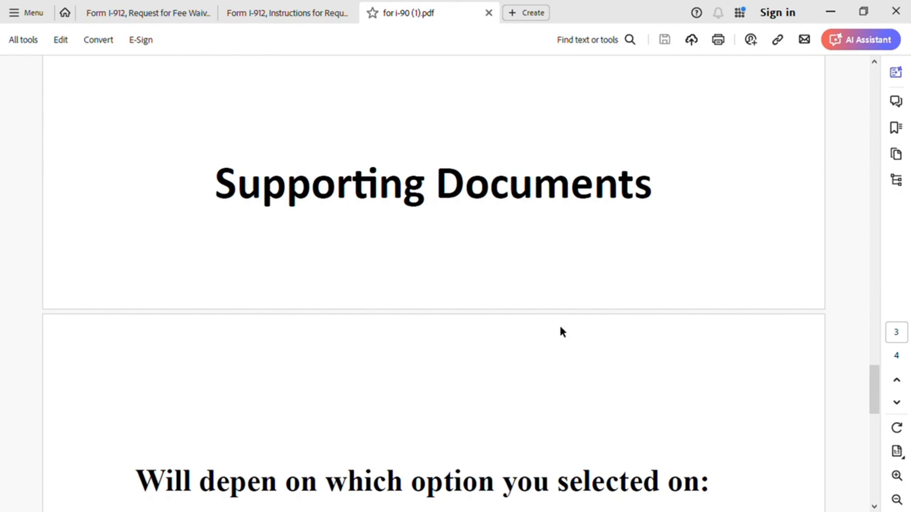
scroll(561, 327, down, 3)
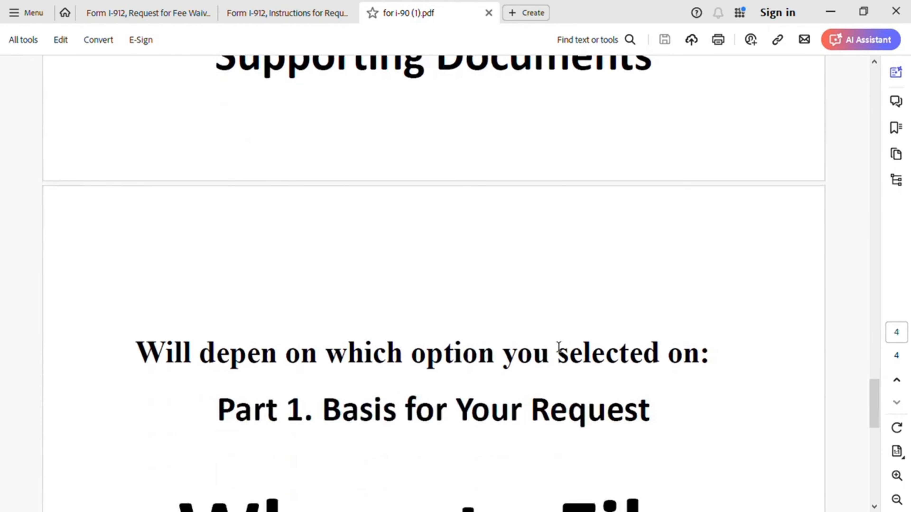
scroll(559, 348, down, 8)
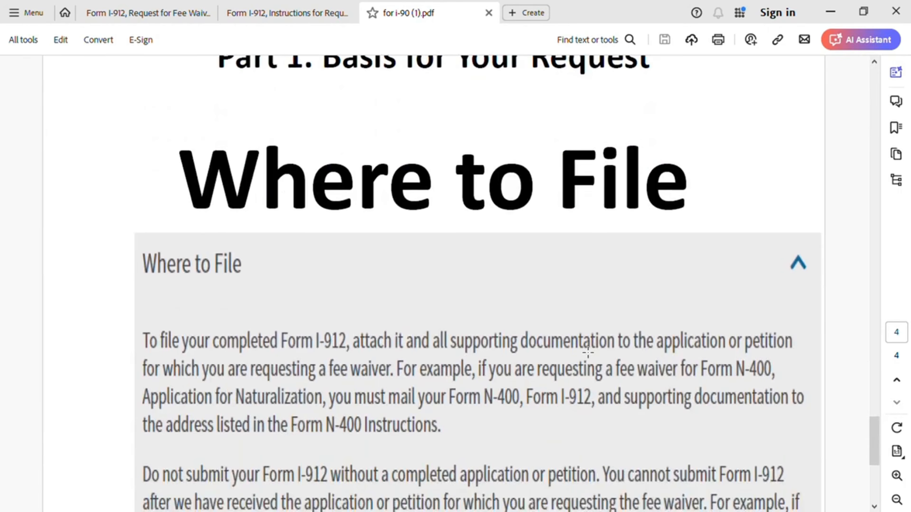
scroll(587, 353, down, 2)
scroll(587, 355, down, 1)
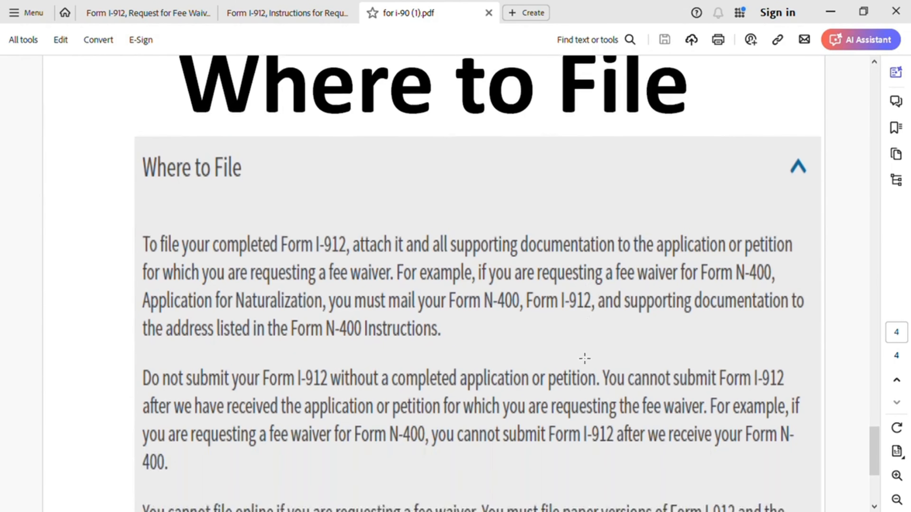
scroll(587, 339, up, 1)
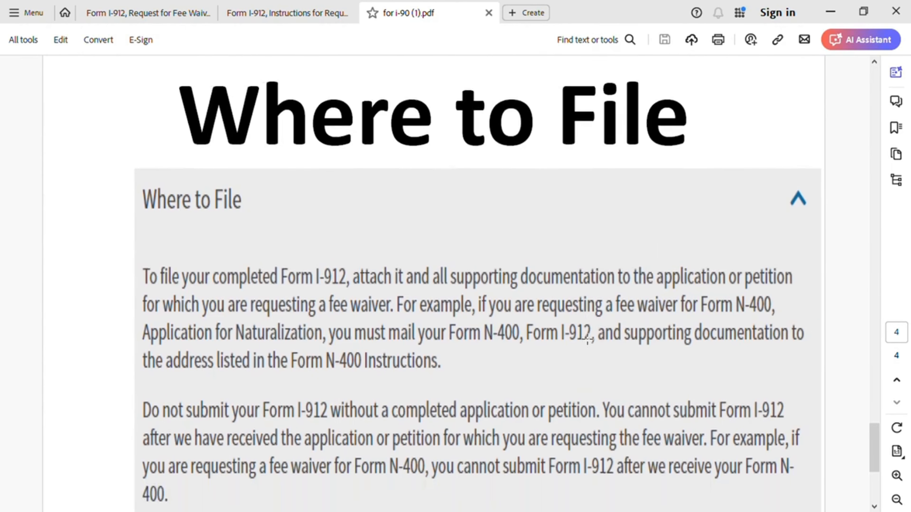